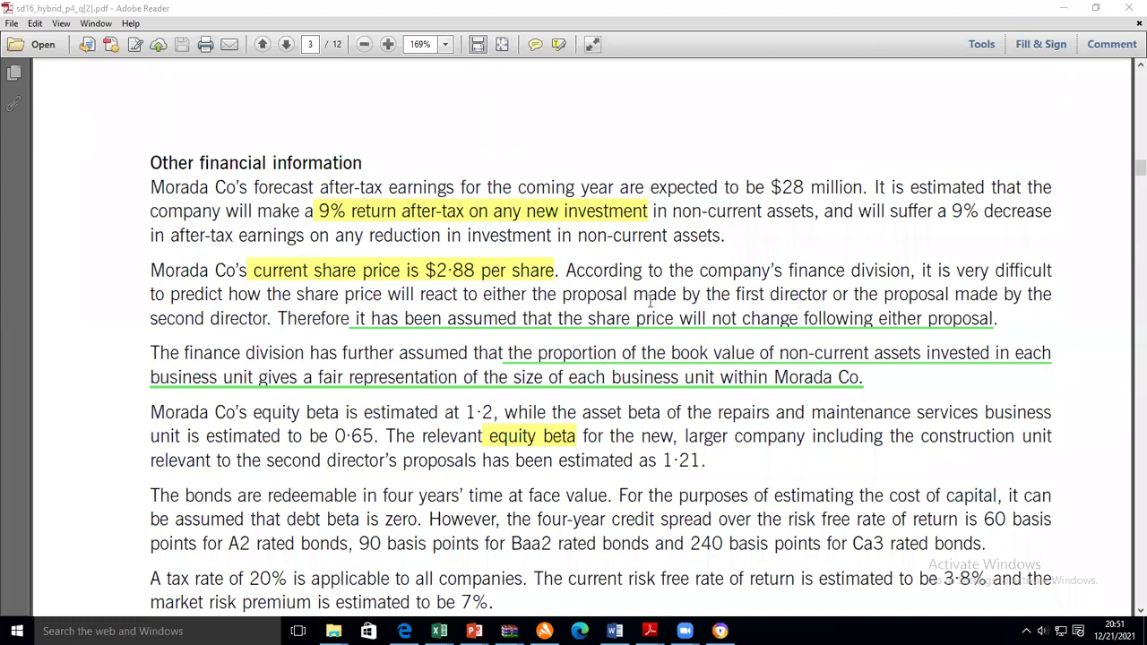
# Circle the current risk free rate, 3.8%, the market risk premium and 7%, add a circled CAPM note beside them, and clear the markings
pyautogui.scroll(-5, 651, 302)
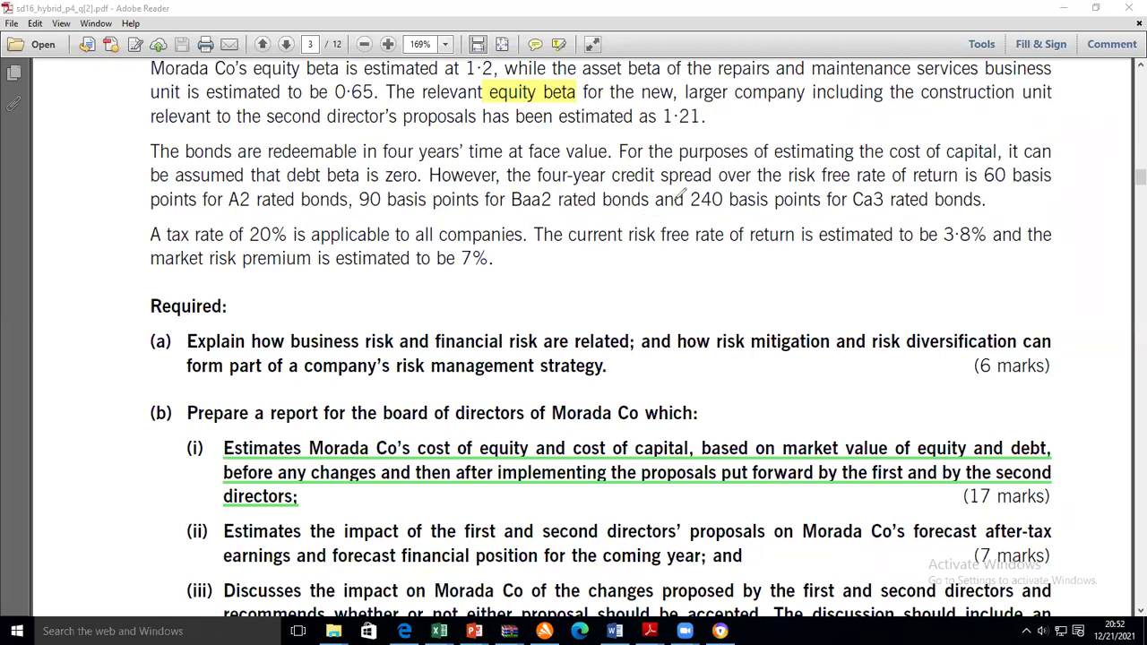
pyautogui.moveTo(633, 226)
pyautogui.mouseDown()
pyautogui.moveTo(613, 221)
pyautogui.moveTo(568, 241)
pyautogui.moveTo(715, 231)
pyautogui.moveTo(655, 217)
pyautogui.mouseUp()
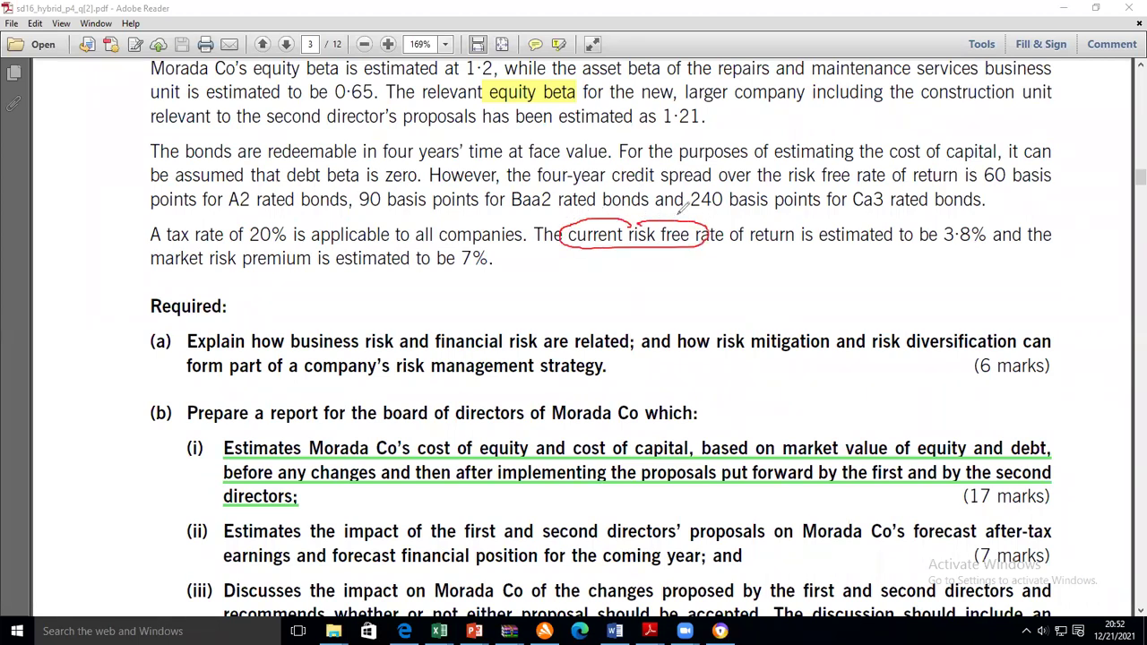
pyautogui.moveTo(970, 213)
pyautogui.mouseDown()
pyautogui.moveTo(940, 247)
pyautogui.moveTo(1002, 225)
pyautogui.moveTo(967, 213)
pyautogui.mouseUp()
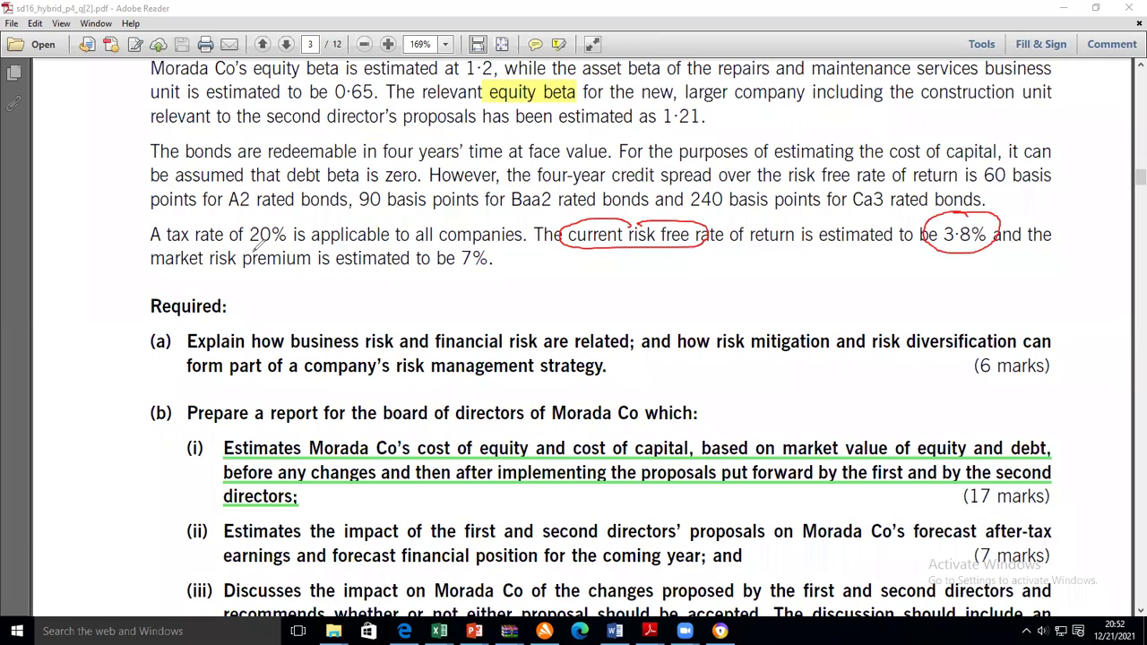
pyautogui.moveTo(267, 230)
pyautogui.mouseDown()
pyautogui.moveTo(188, 235)
pyautogui.moveTo(171, 272)
pyautogui.moveTo(305, 264)
pyautogui.moveTo(303, 233)
pyautogui.moveTo(270, 235)
pyautogui.mouseUp()
pyautogui.moveTo(499, 247)
pyautogui.mouseDown()
pyautogui.moveTo(453, 245)
pyautogui.moveTo(479, 276)
pyautogui.moveTo(502, 251)
pyautogui.mouseUp()
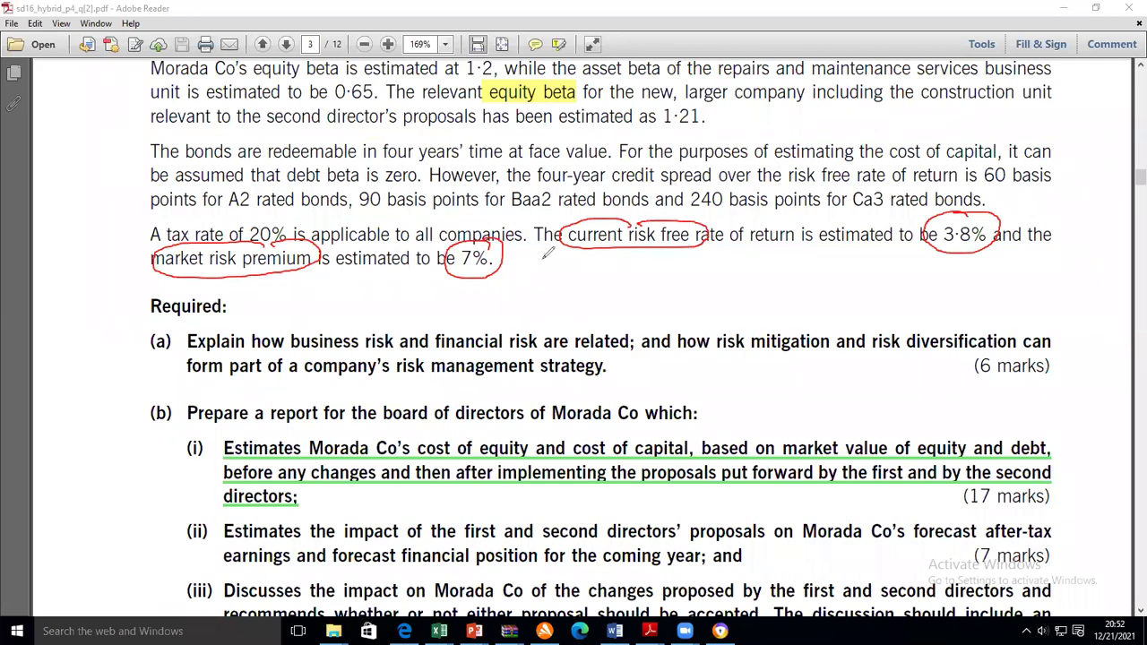
pyautogui.moveTo(575, 267)
pyautogui.mouseDown()
pyautogui.moveTo(575, 281)
pyautogui.moveTo(606, 282)
pyautogui.moveTo(633, 269)
pyautogui.moveTo(634, 255)
pyautogui.moveTo(549, 269)
pyautogui.moveTo(605, 307)
pyautogui.moveTo(645, 255)
pyautogui.mouseUp()
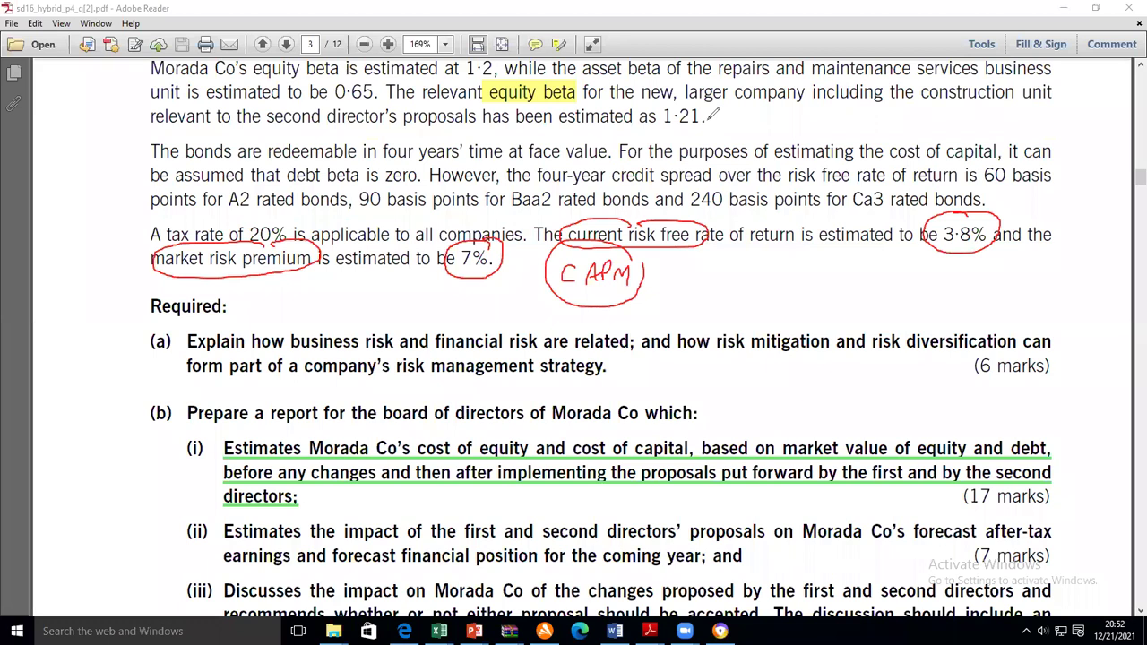
pyautogui.press('e')
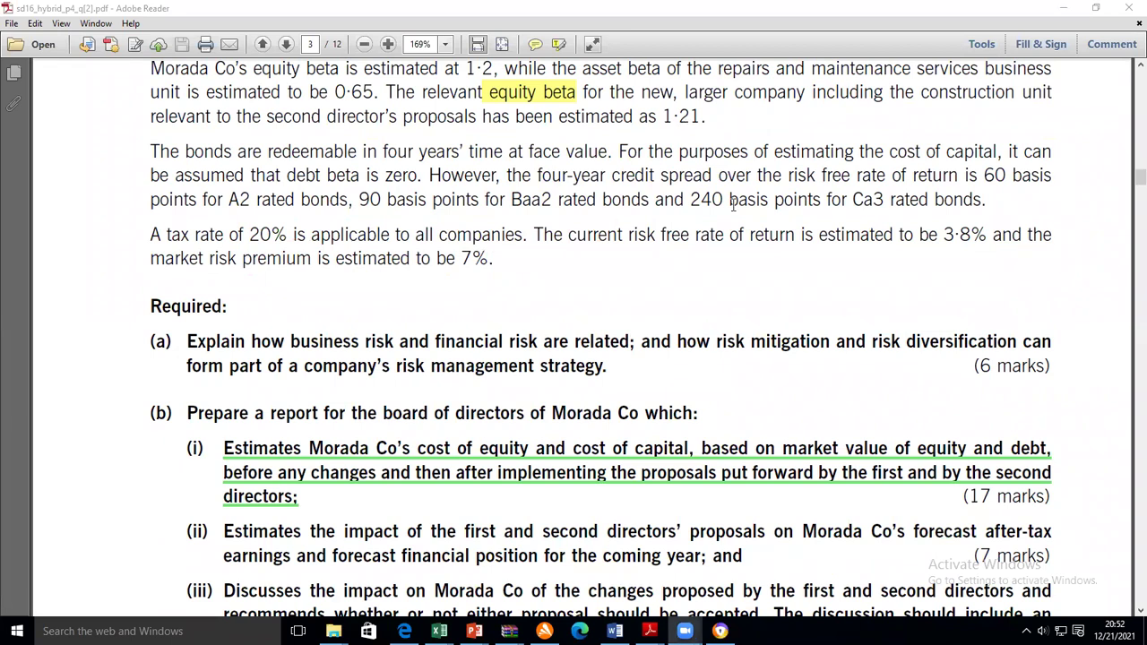
# Circle Morada Co's equity beta and its 1.2 value, handwrite a boxed "Current Ke" note beside the paragraph, and clear the markings
pyautogui.scroll(3, 733, 203)
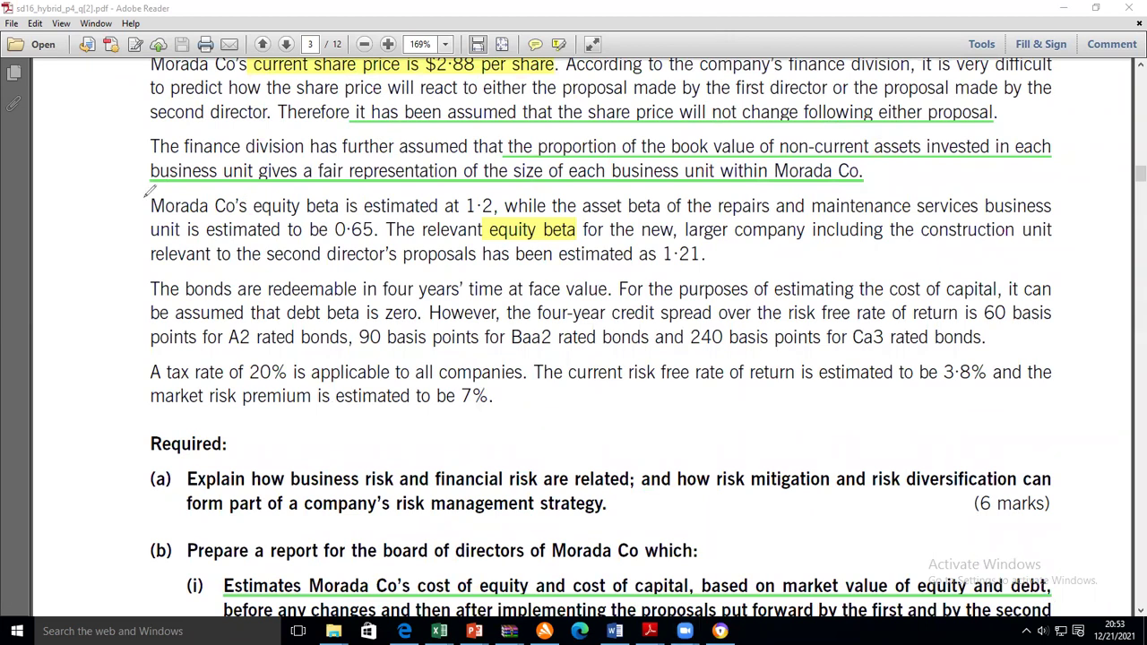
pyautogui.moveTo(195, 187)
pyautogui.mouseDown()
pyautogui.moveTo(147, 192)
pyautogui.moveTo(301, 211)
pyautogui.moveTo(242, 186)
pyautogui.moveTo(323, 197)
pyautogui.moveTo(318, 217)
pyautogui.moveTo(336, 190)
pyautogui.mouseUp()
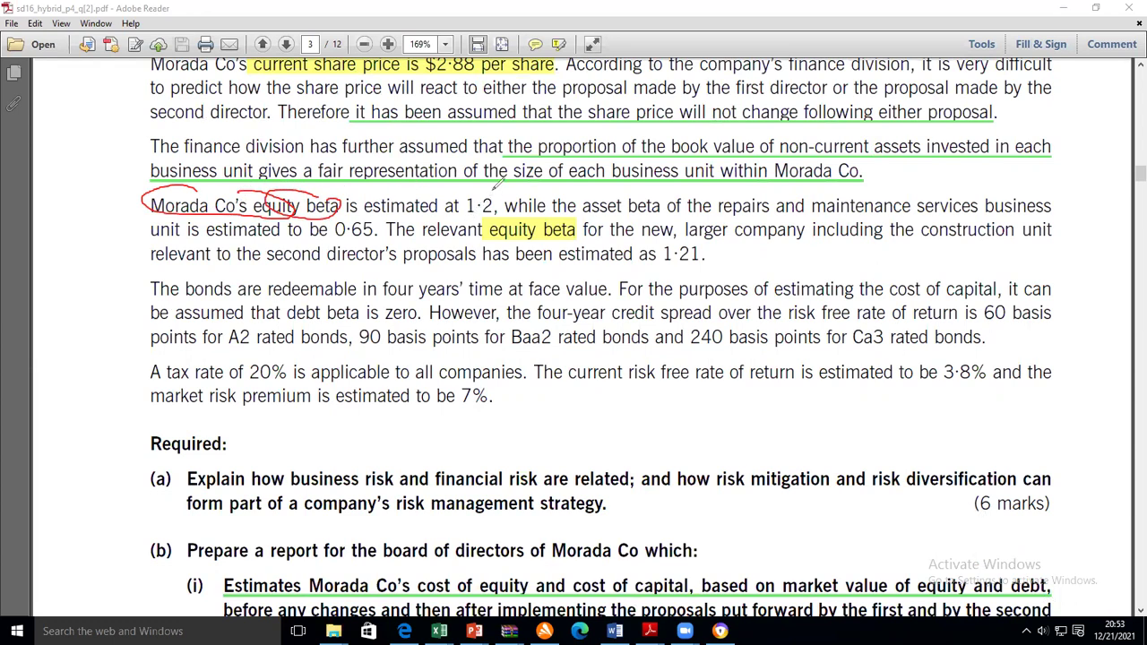
pyautogui.moveTo(493, 199)
pyautogui.mouseDown()
pyautogui.moveTo(472, 213)
pyautogui.moveTo(509, 195)
pyautogui.moveTo(461, 181)
pyautogui.moveTo(470, 217)
pyautogui.moveTo(507, 190)
pyautogui.mouseUp()
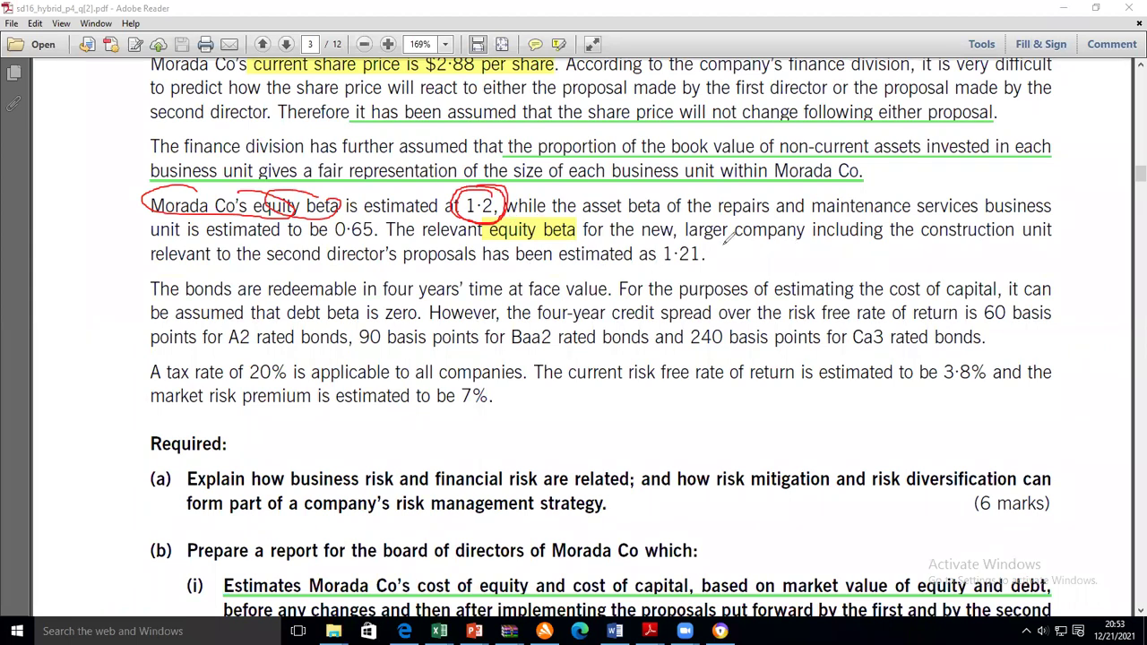
pyautogui.moveTo(766, 254)
pyautogui.mouseDown()
pyautogui.moveTo(740, 263)
pyautogui.moveTo(835, 256)
pyautogui.moveTo(842, 242)
pyautogui.moveTo(852, 264)
pyautogui.moveTo(853, 253)
pyautogui.moveTo(941, 262)
pyautogui.mouseUp()
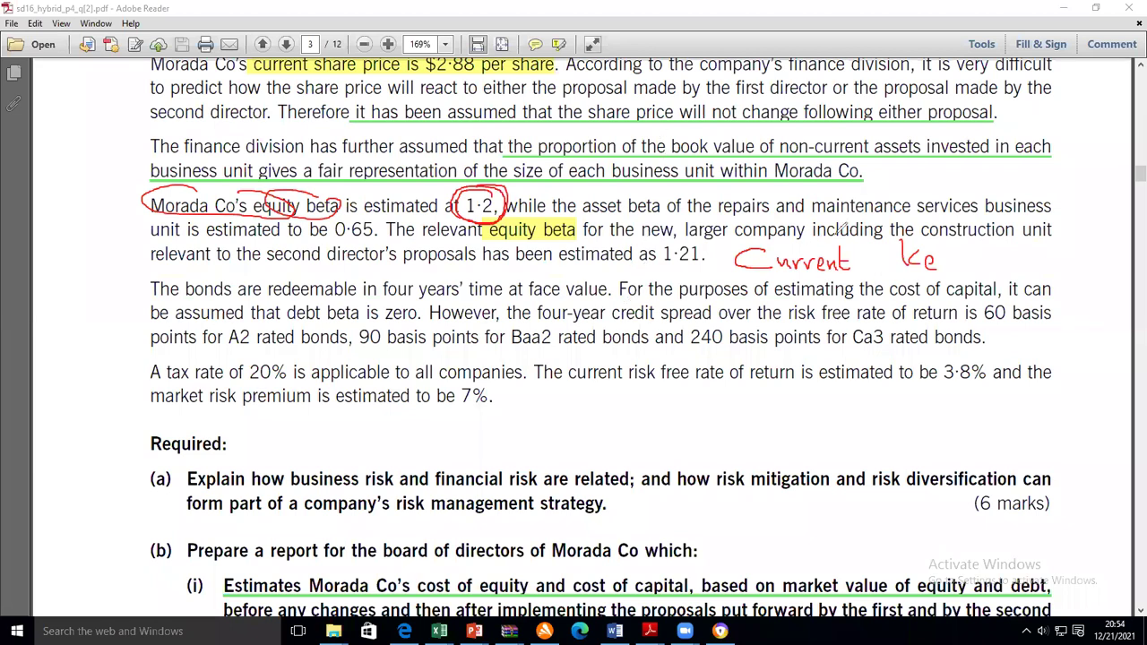
pyautogui.moveTo(785, 233)
pyautogui.mouseDown()
pyautogui.moveTo(770, 224)
pyautogui.moveTo(728, 253)
pyautogui.moveTo(798, 283)
pyautogui.moveTo(896, 278)
pyautogui.moveTo(965, 256)
pyautogui.moveTo(861, 227)
pyautogui.mouseUp()
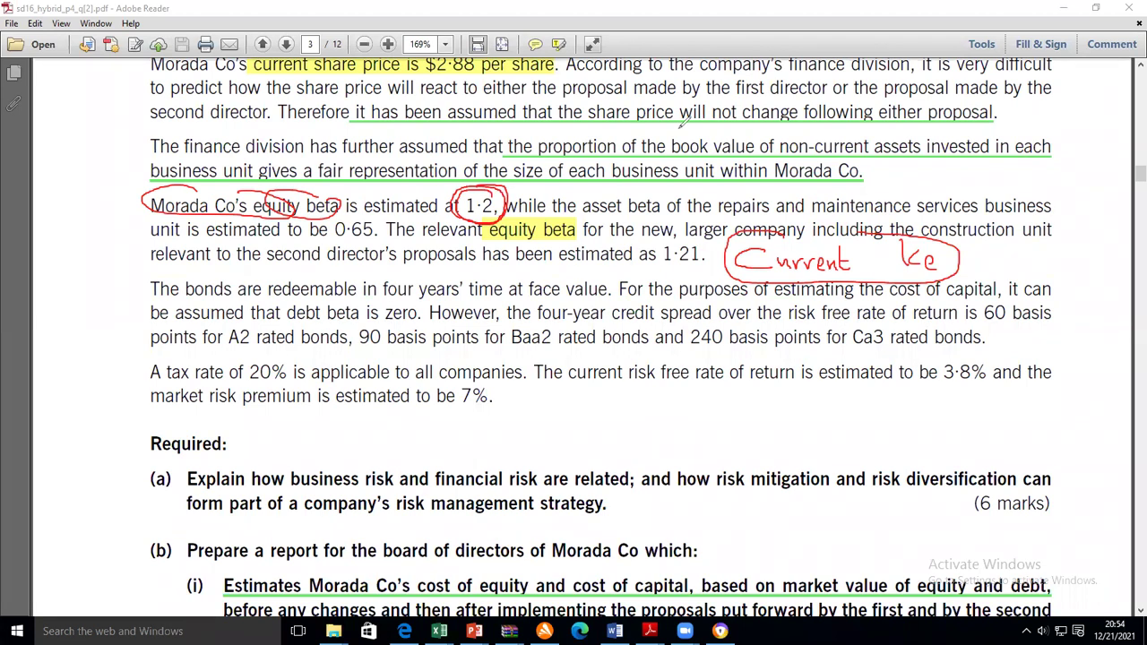
pyautogui.press('e')
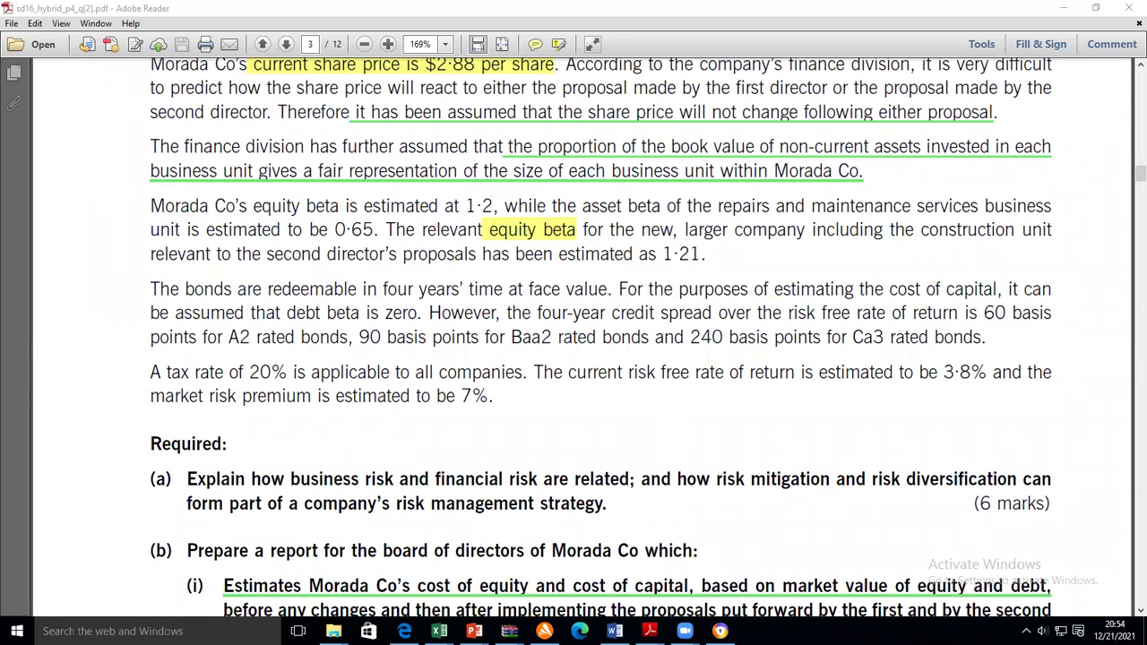
# Switch to the Excel workbook Advanced Cost of Capita Students D2021 and select cell B144 on Sheet1
pyautogui.moveTo(440, 631)
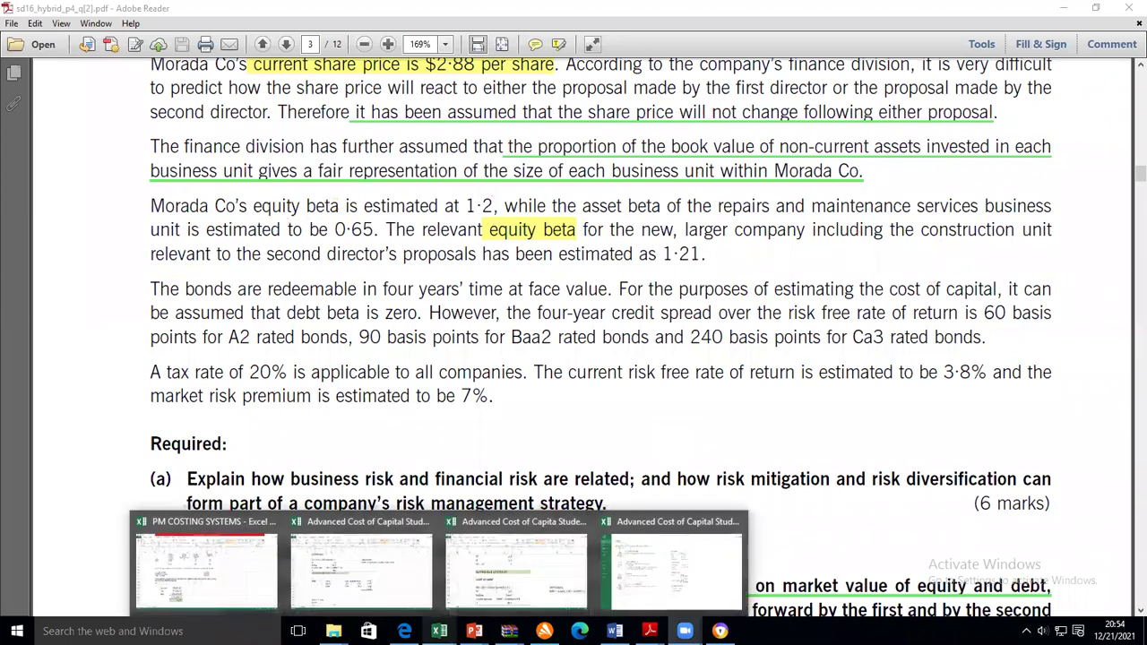
pyautogui.click(397, 581)
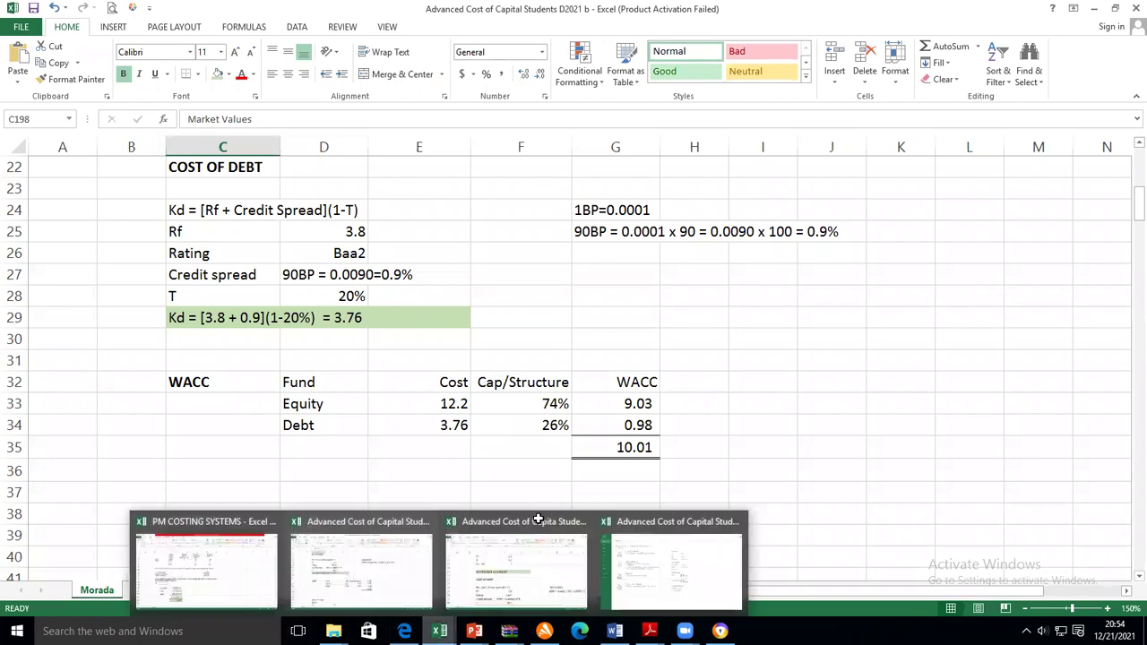
pyautogui.click(536, 568)
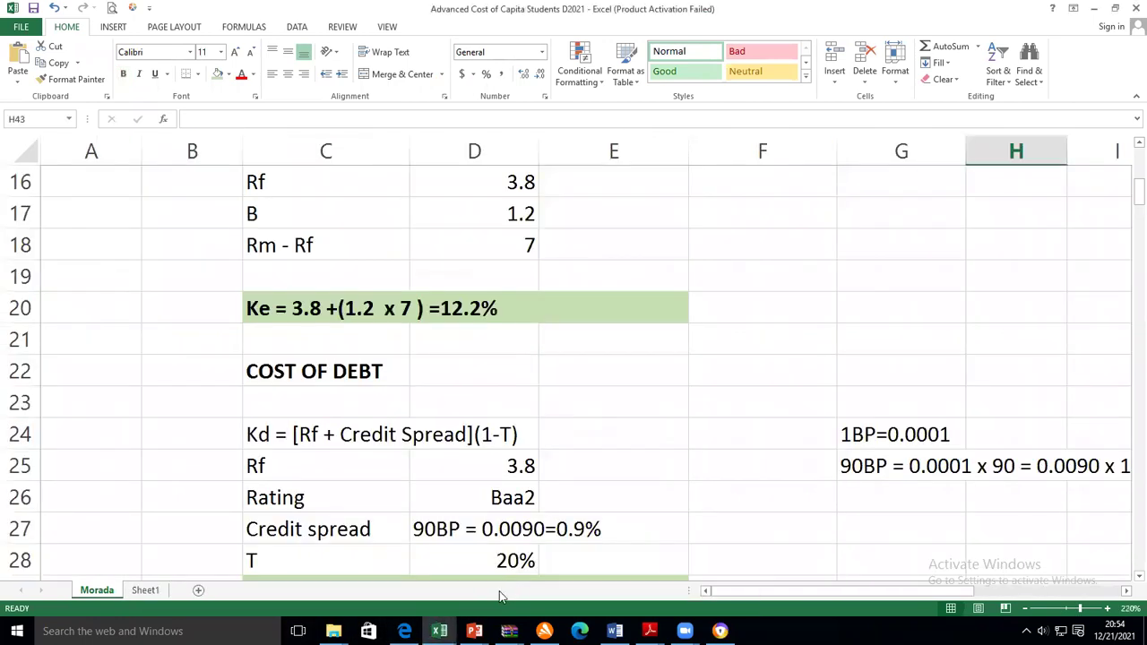
pyautogui.click(146, 593)
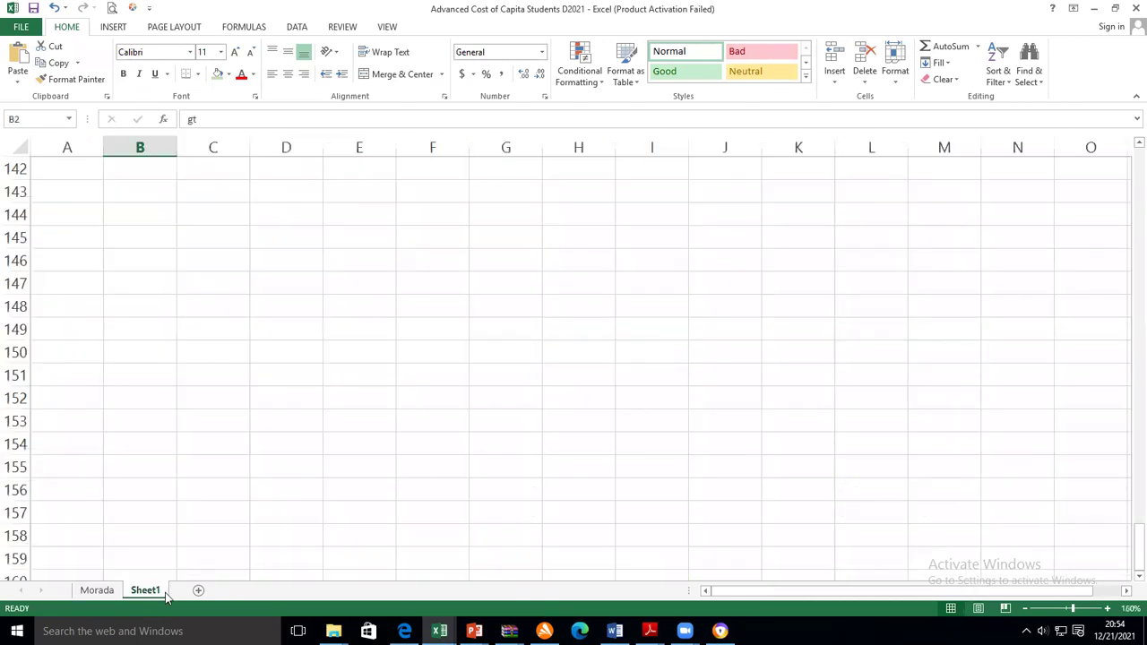
pyautogui.click(158, 222)
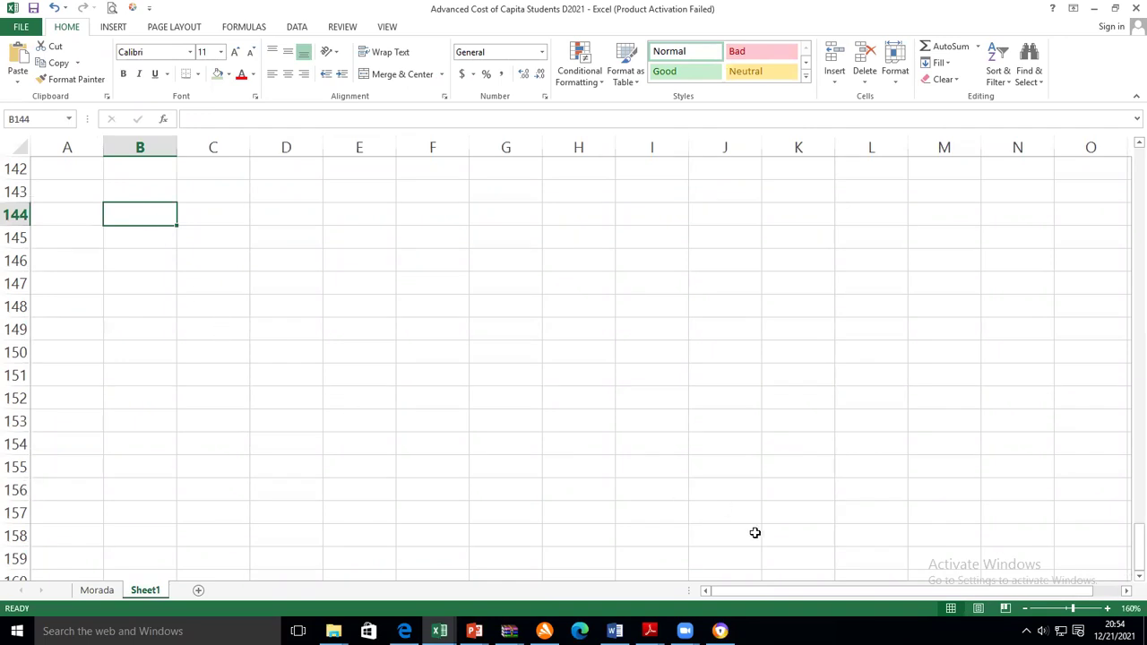
# Insert a screen clipping of the PDF's three paragraphs, from Morada Co's equity beta to the market risk premium, at cell B144
pyautogui.moveTo(655, 625)
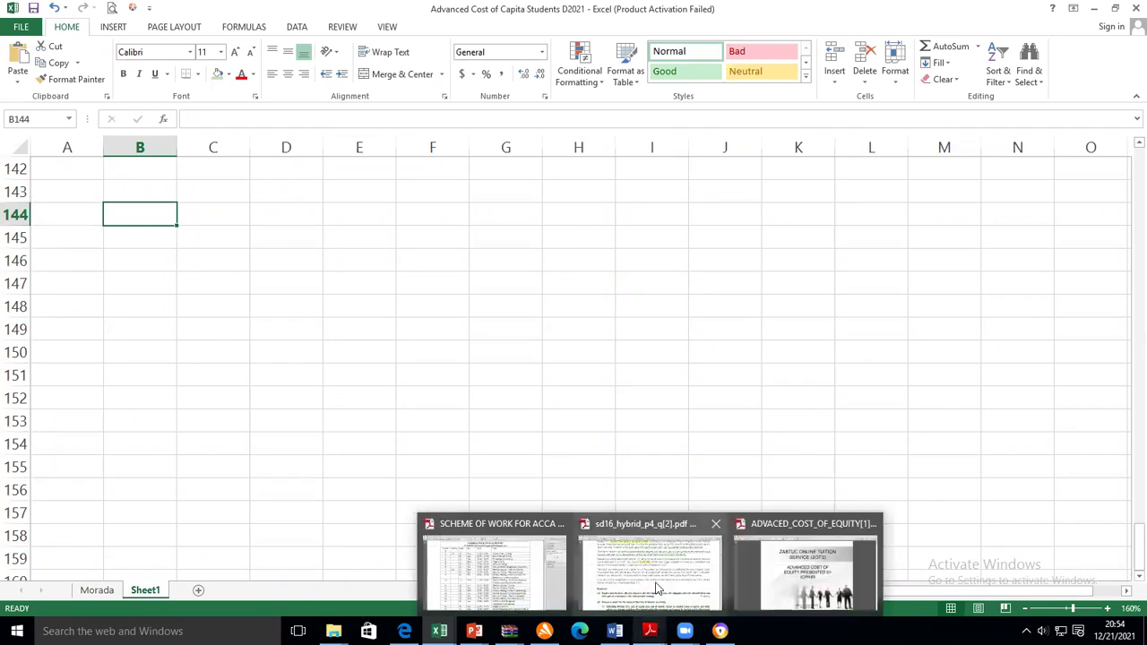
pyautogui.click(657, 587)
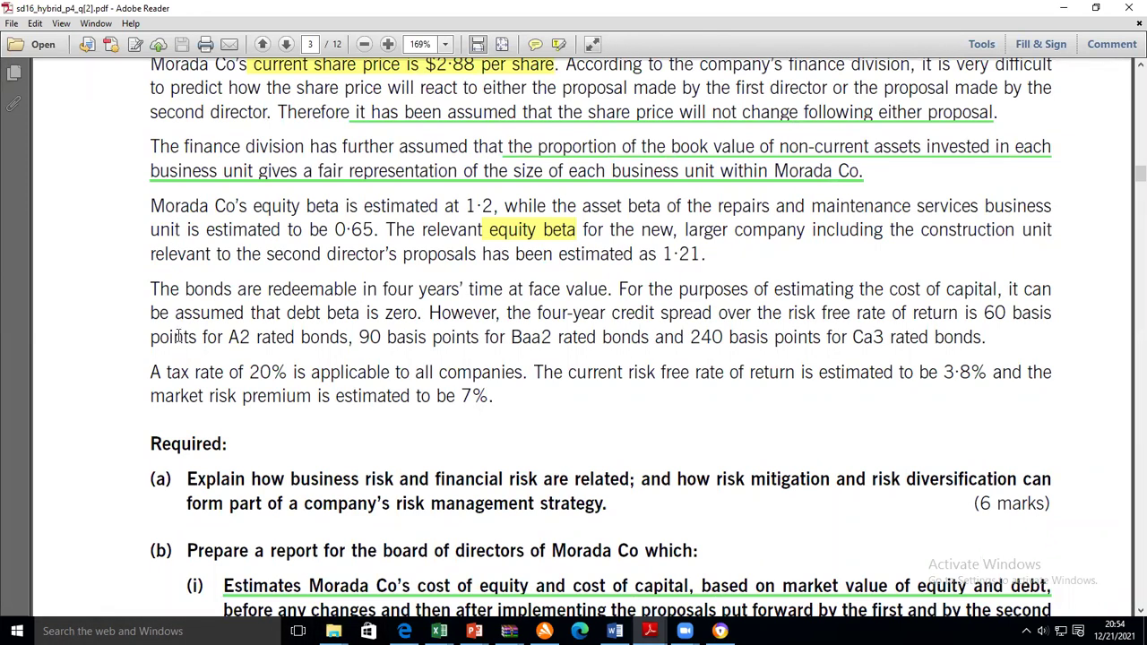
pyautogui.moveTo(440, 631)
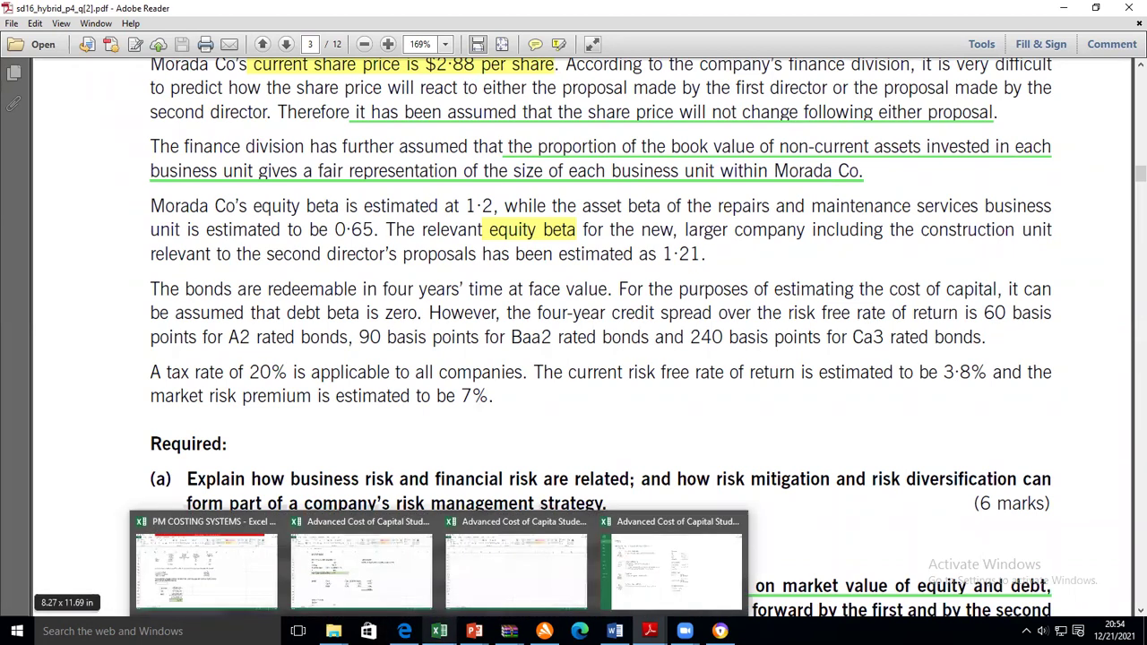
pyautogui.click(487, 574)
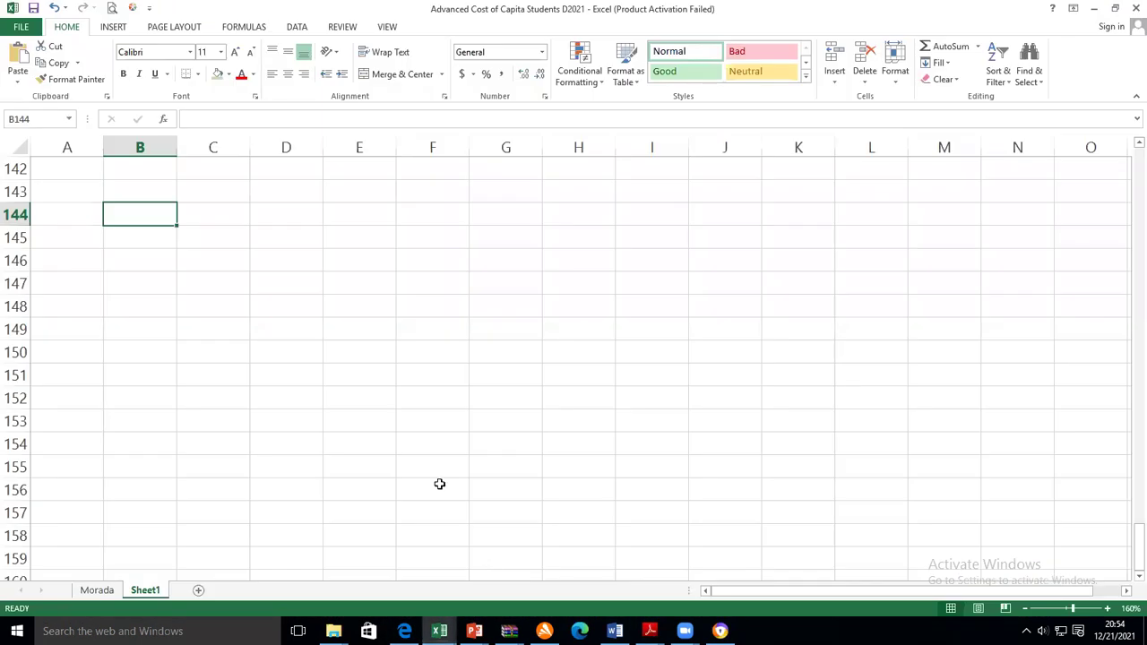
pyautogui.click(114, 27)
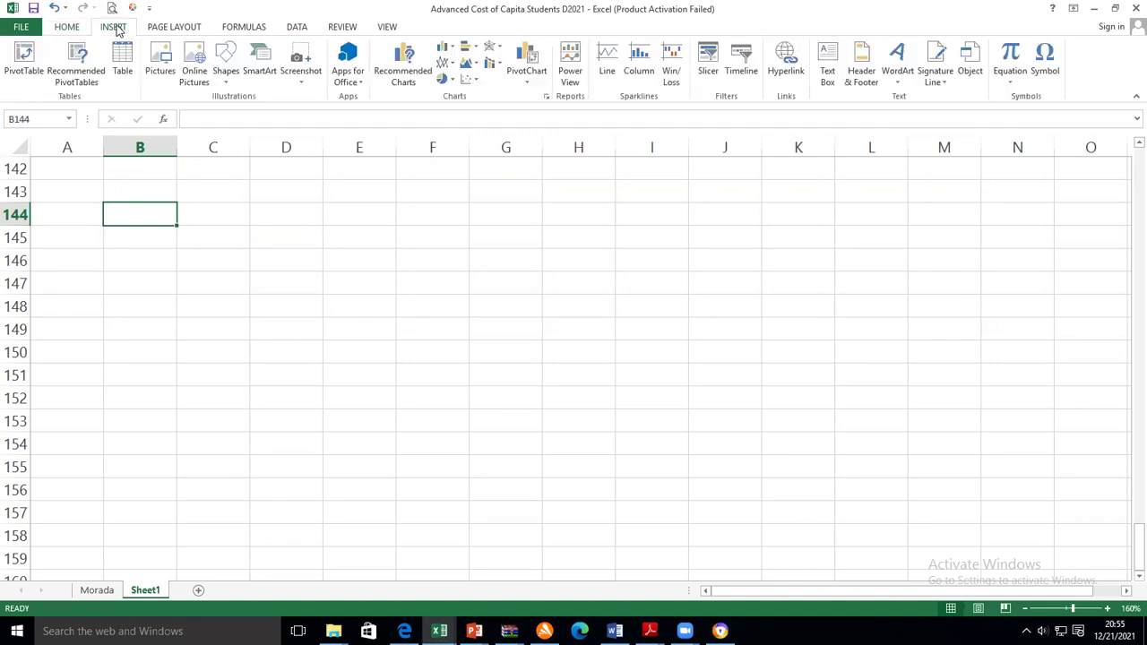
pyautogui.click(303, 65)
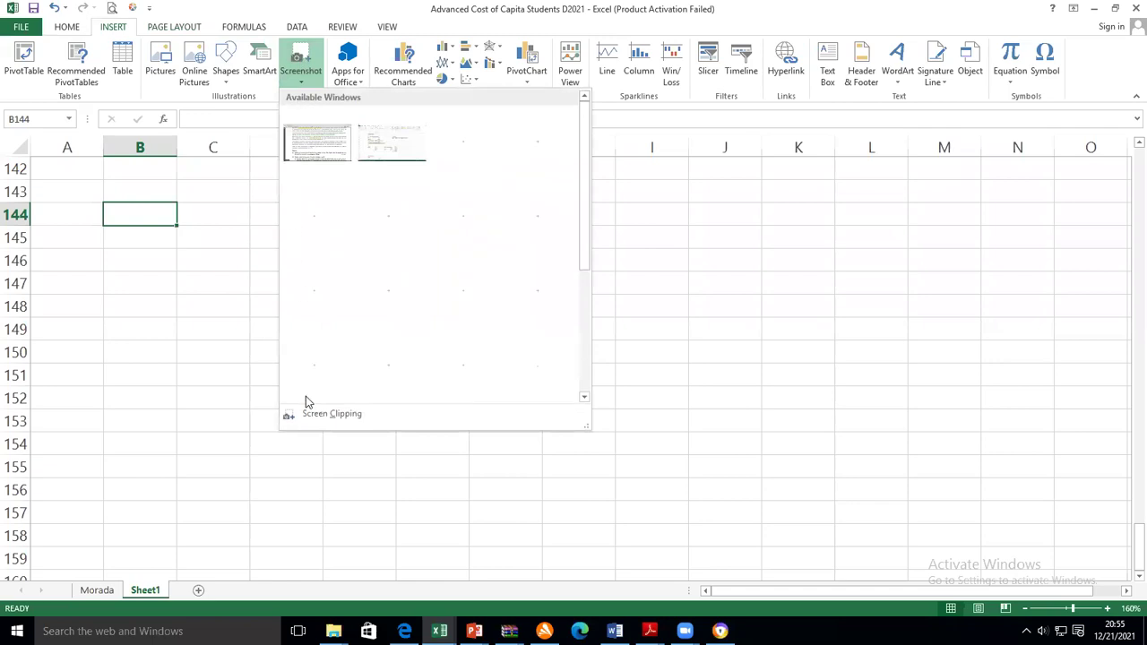
pyautogui.click(290, 425)
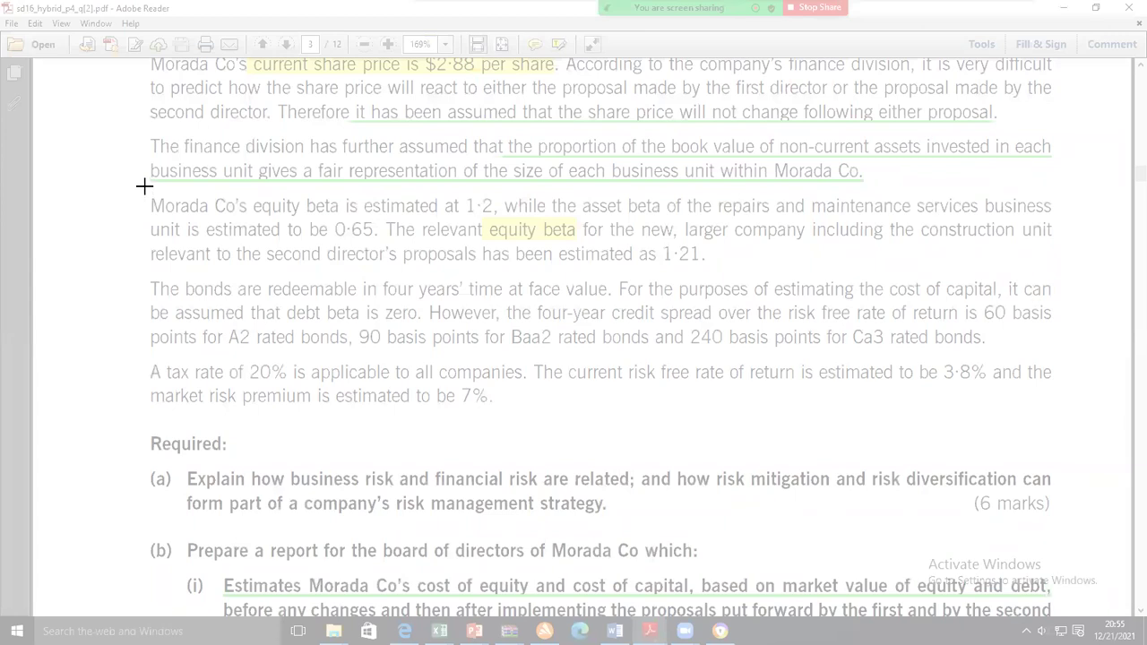
pyautogui.moveTo(143, 188); pyautogui.dragTo(1068, 414)
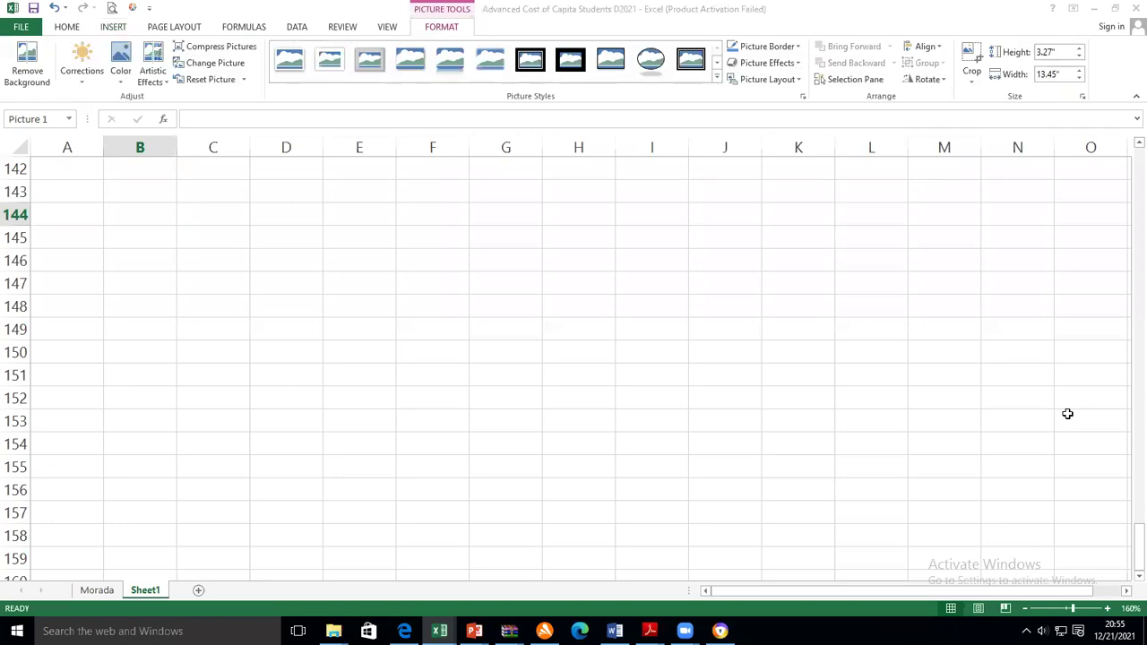
# Locate the clipping inserted at B144 on Sheet1 and cut it from the sheet
pyautogui.scroll(12, 423, 362)
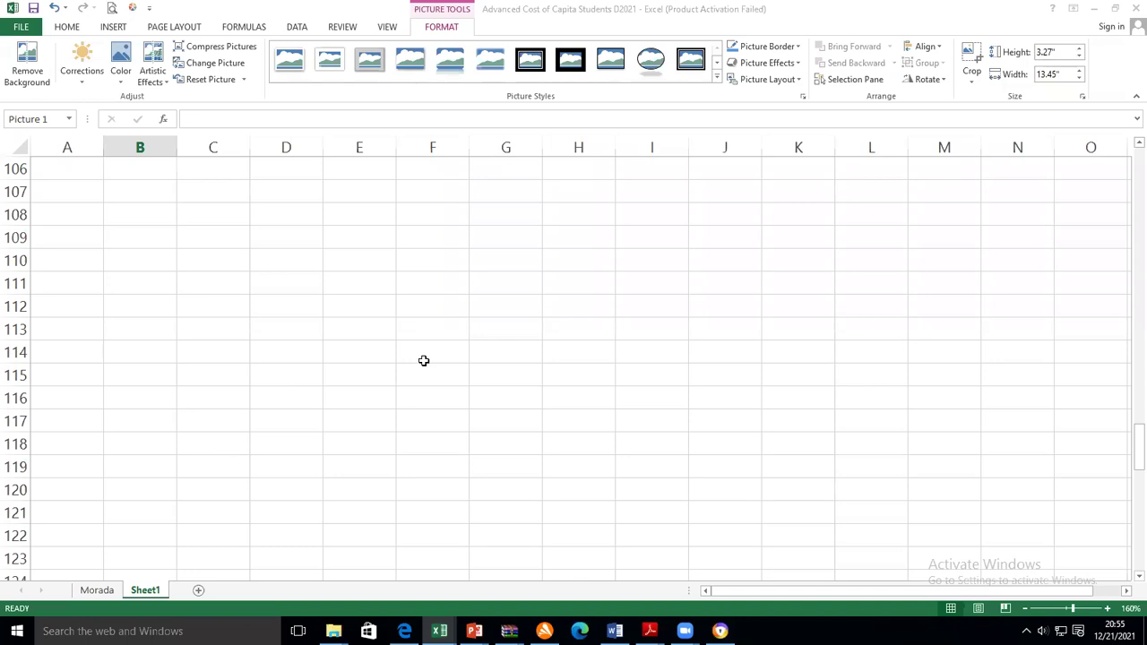
pyautogui.scroll(11, 464, 363)
pyautogui.moveTo(1128, 357); pyautogui.dragTo(1128, 146)
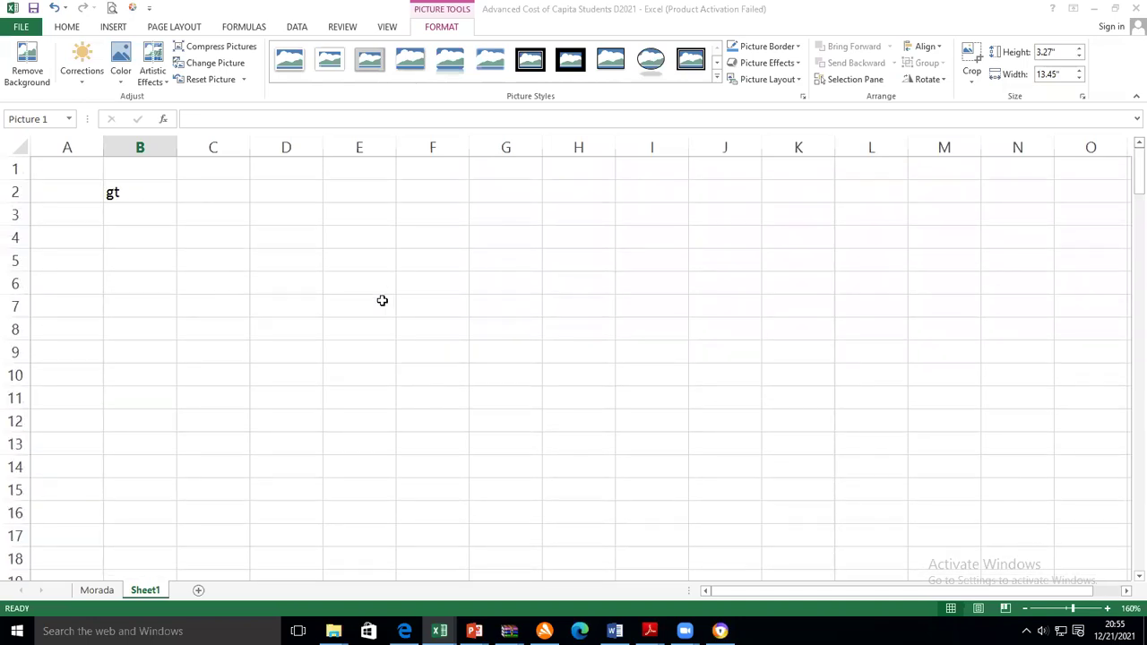
pyautogui.scroll(-10, 505, 499)
pyautogui.scroll(-20, 506, 499)
pyautogui.scroll(-1, 506, 499)
pyautogui.scroll(4, 505, 500)
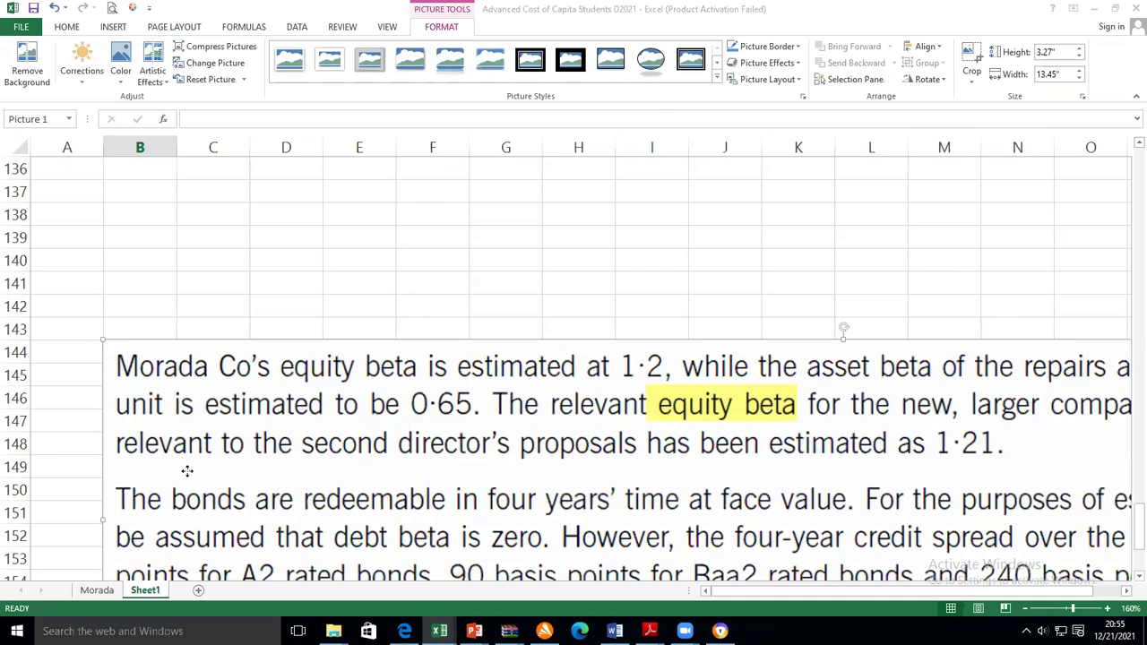
pyautogui.click(68, 28)
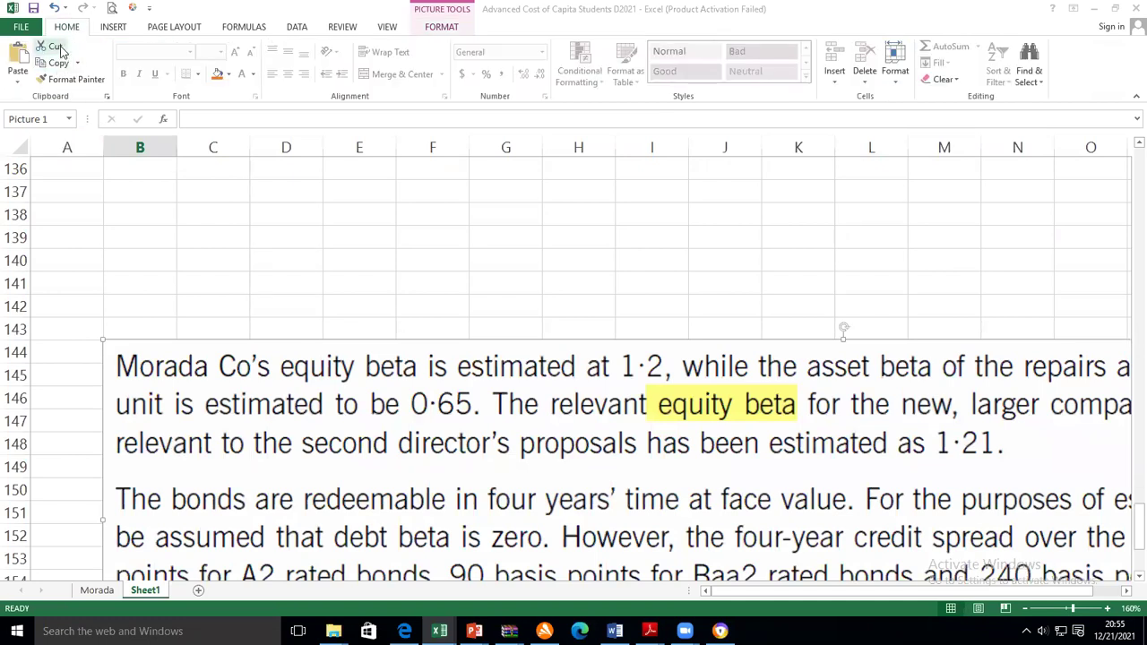
pyautogui.press('Escape')
# Paste the cut clipping at cell B2 of Sheet1
pyautogui.scroll(13, 1128, 267)
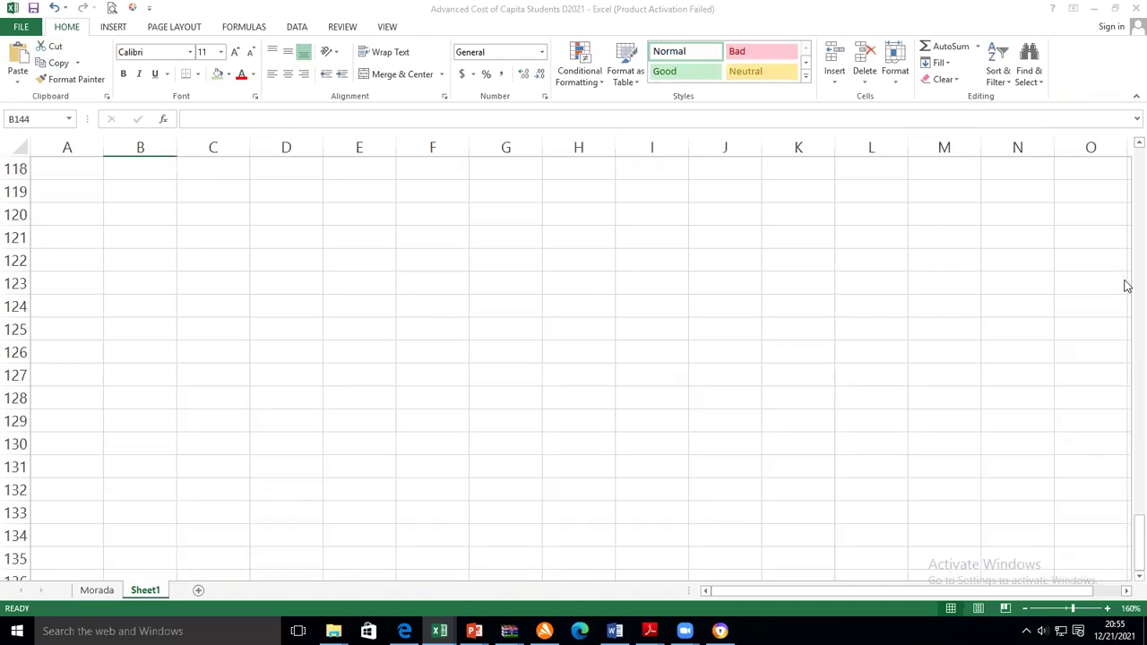
pyautogui.scroll(12, 900, 231)
pyautogui.scroll(16, 900, 231)
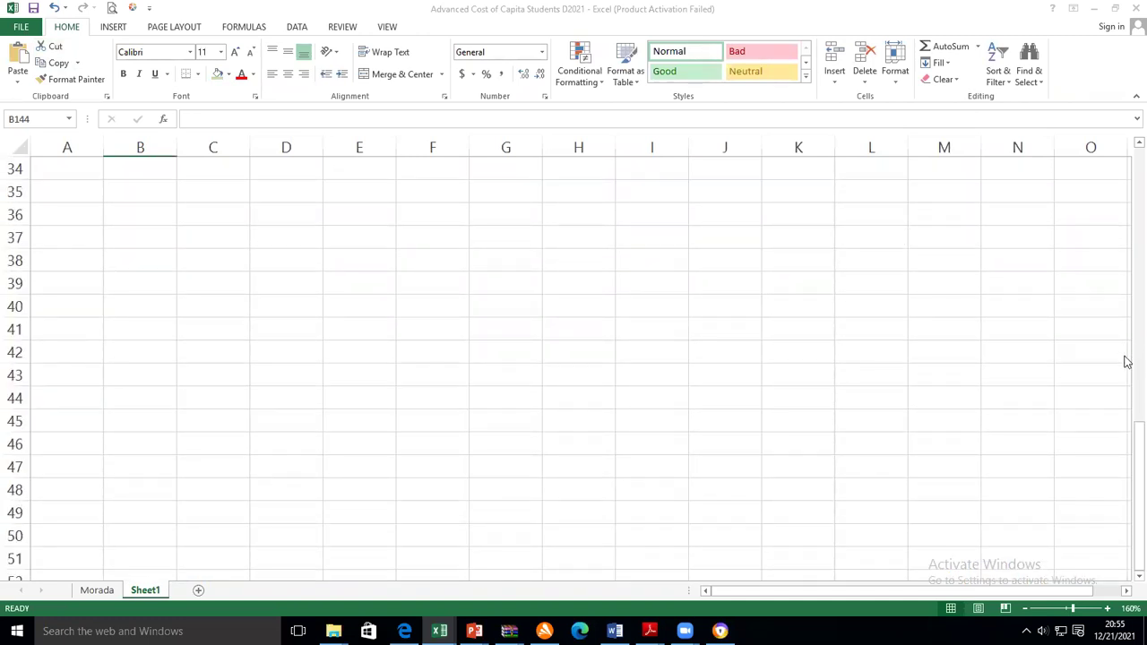
pyautogui.scroll(11, 1128, 410)
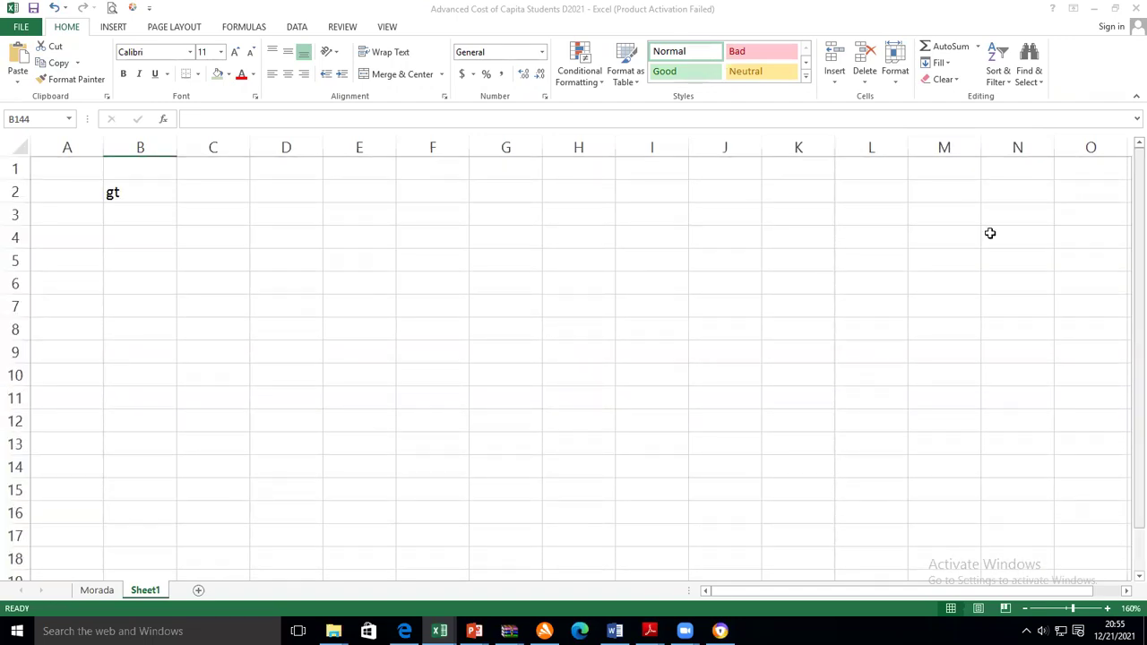
pyautogui.click(156, 195)
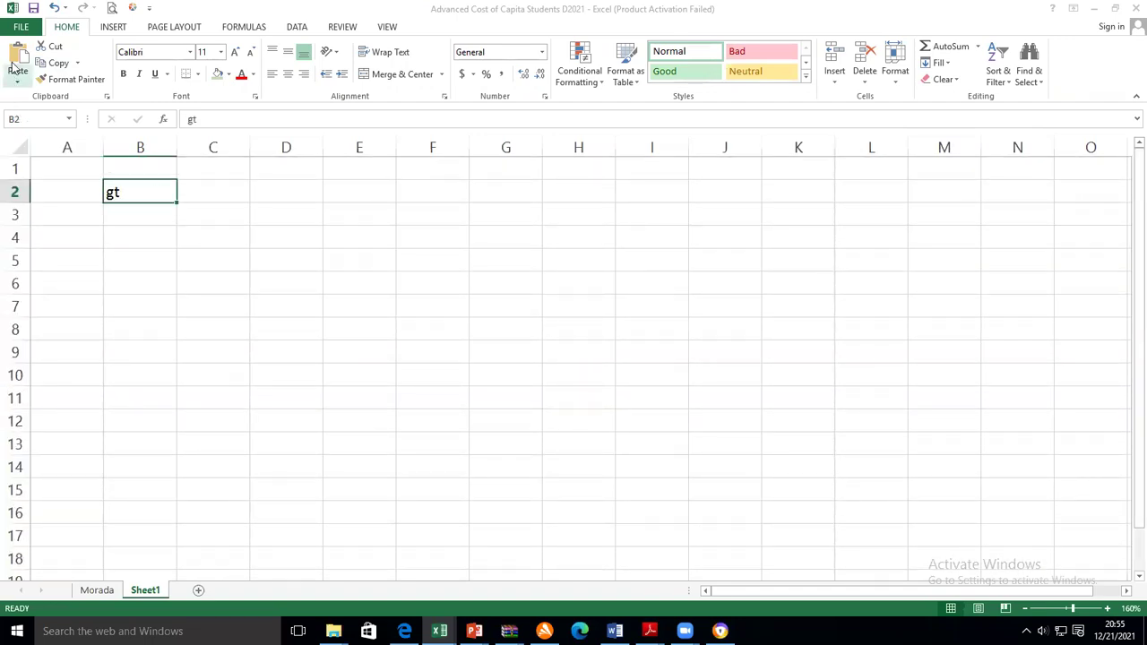
pyautogui.hotkey('ctrl', 'v')
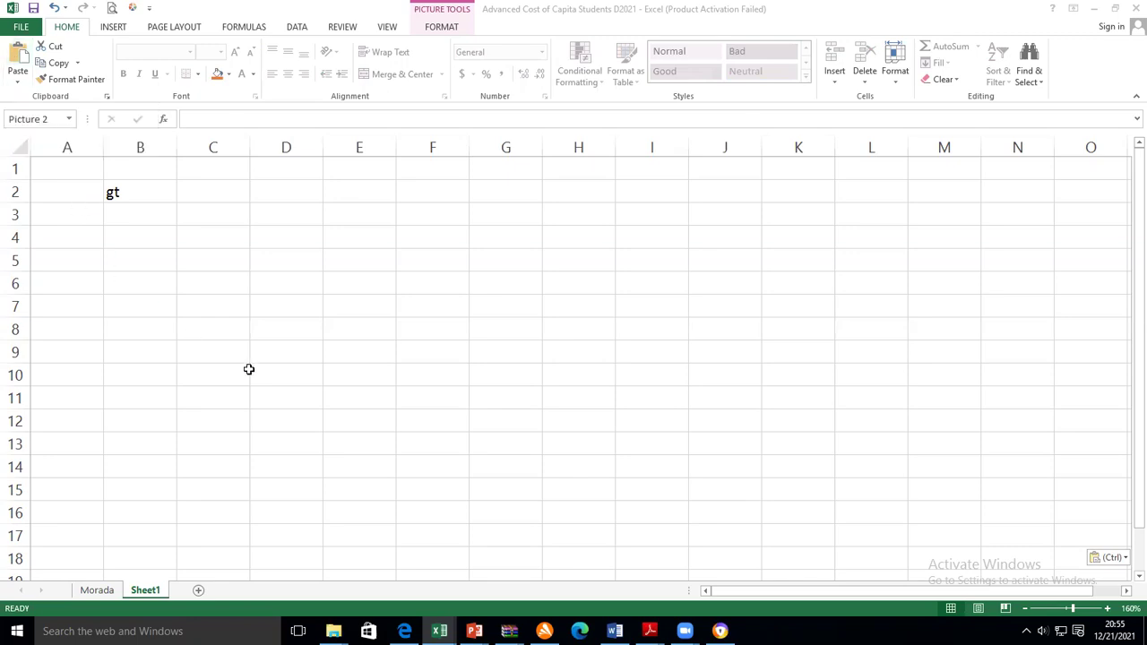
pyautogui.scroll(-20, 249, 369)
pyautogui.scroll(-20, 249, 369)
pyautogui.scroll(-20, 250, 369)
pyautogui.scroll(-18, 250, 369)
pyautogui.scroll(5, 1127, 469)
pyautogui.moveTo(1135, 529); pyautogui.dragTo(1132, 150)
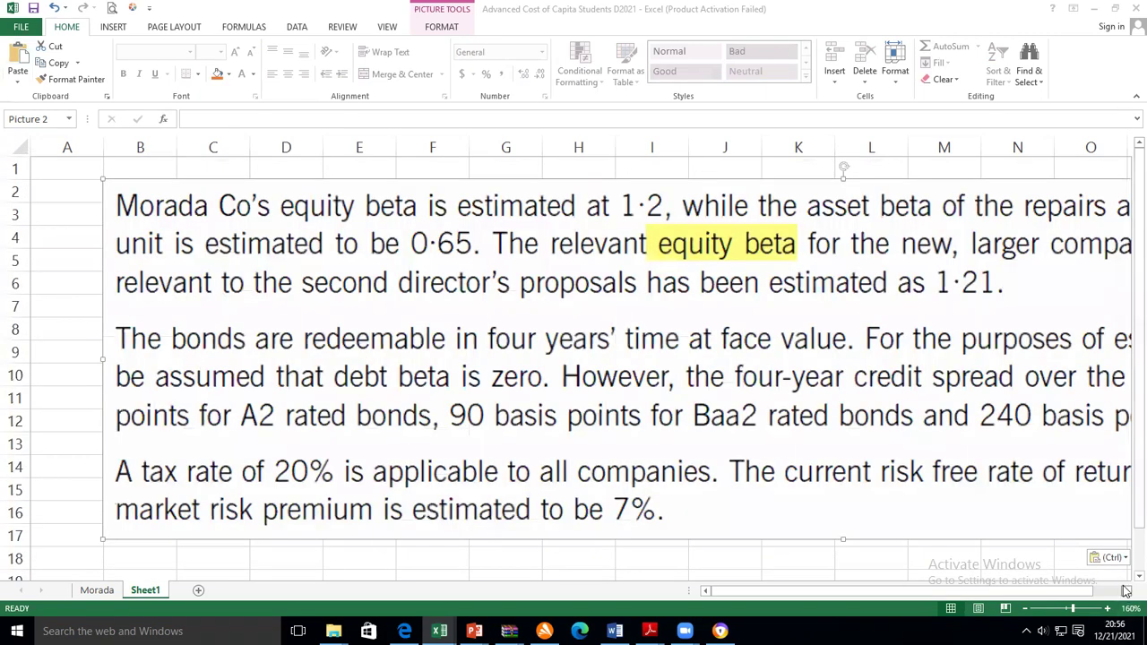
# Shrink the pasted clipping proportionally from its far corner so it covers about columns B to K and rows 2 to 9
pyautogui.hscroll(6, 1127, 592)
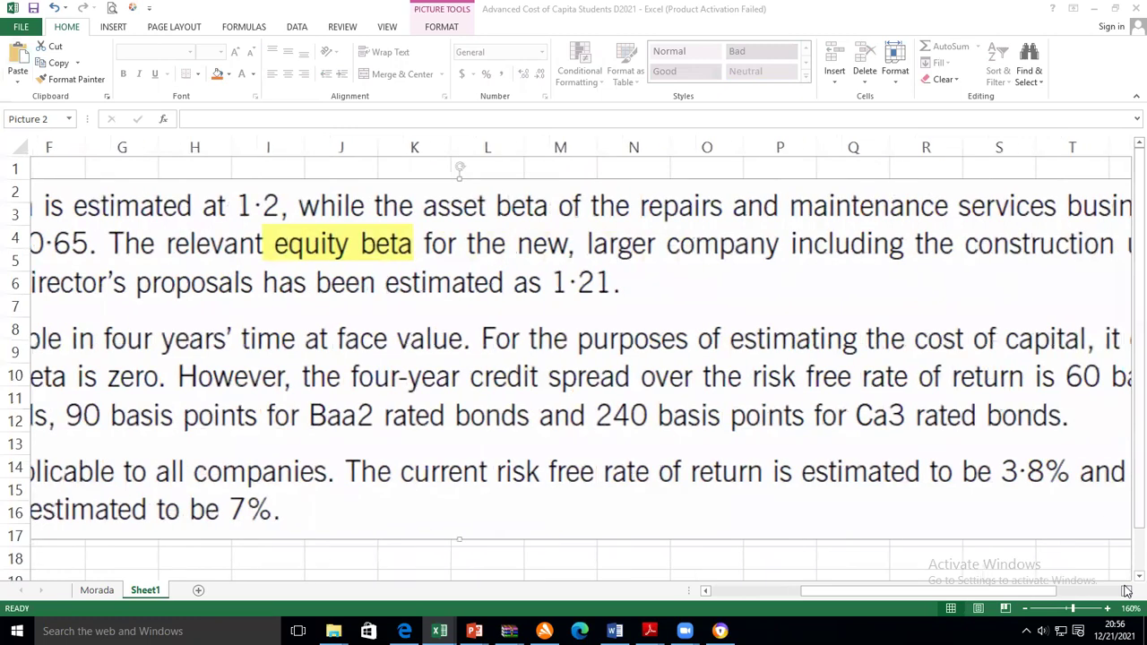
pyautogui.hscroll(2, 1127, 591)
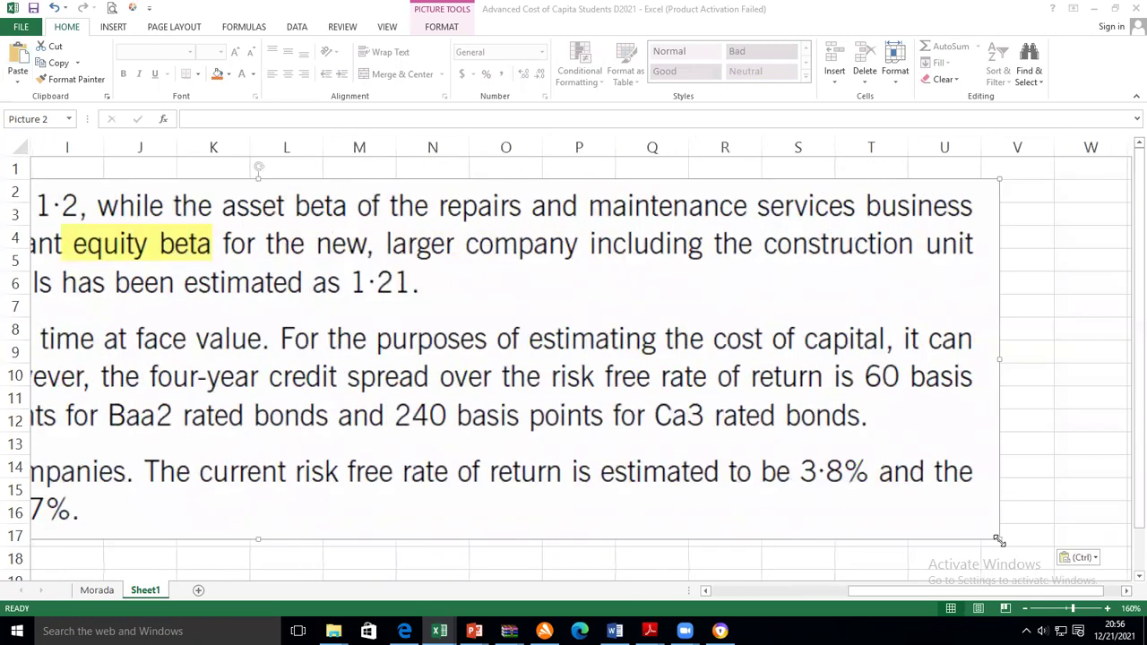
pyautogui.moveTo(940, 496); pyautogui.dragTo(240, 274)
pyautogui.hscroll(-3, 705, 592)
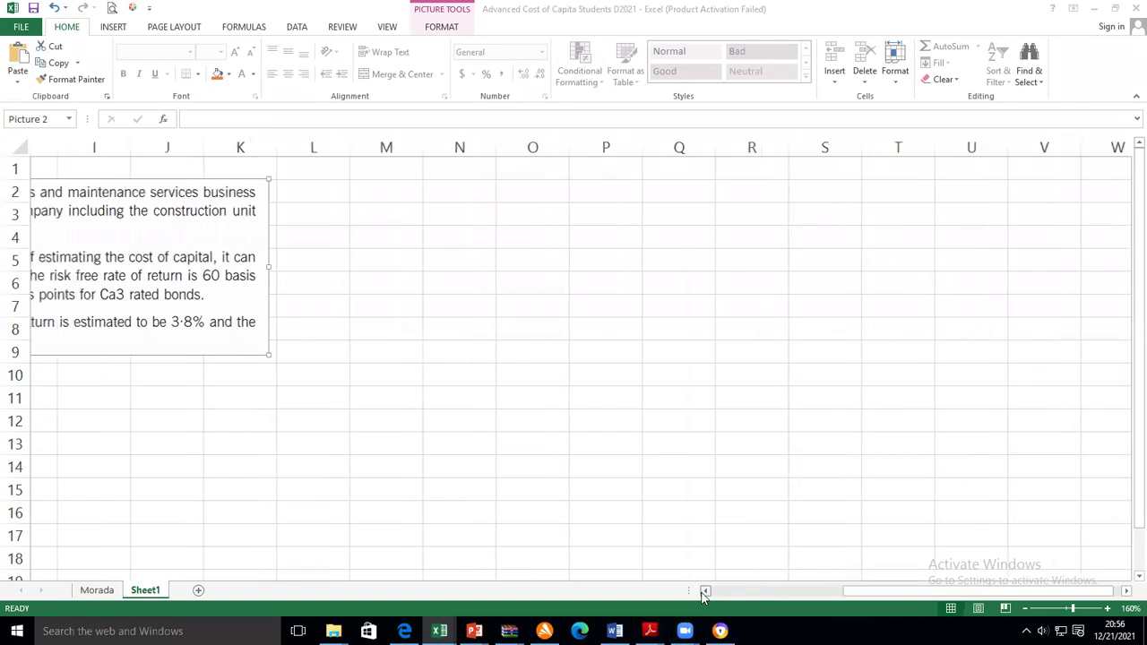
pyautogui.hscroll(-5, 704, 591)
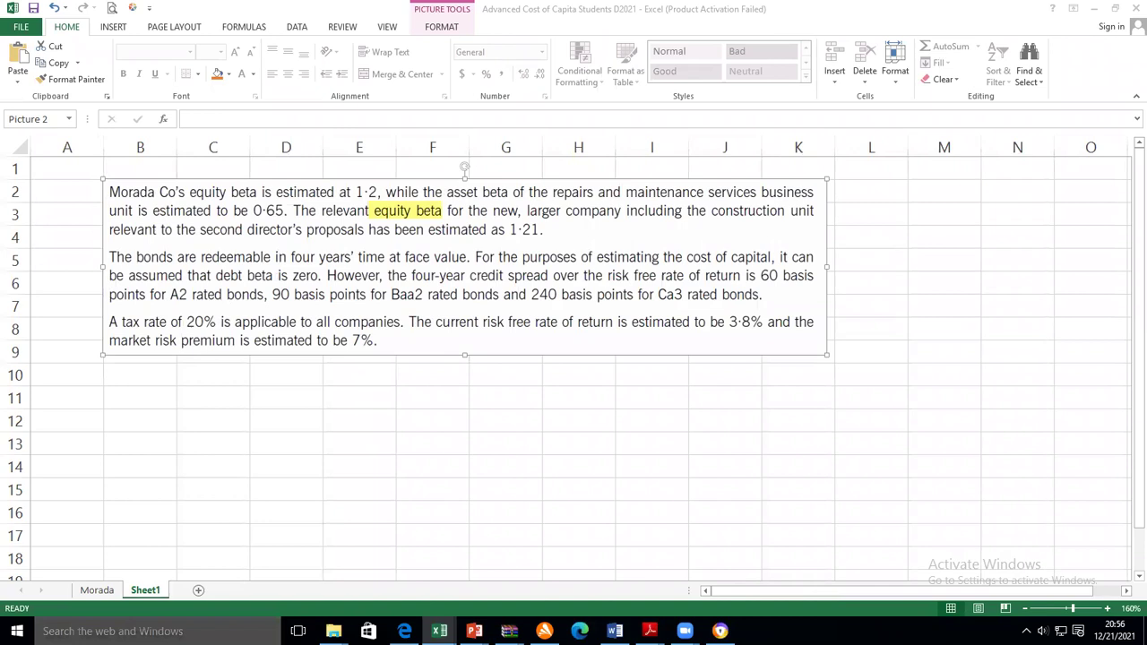
# Copy the CAPM cost of equity working in C9:E21 of the Morada sheet, from the question title through the Ke result
pyautogui.click(109, 596)
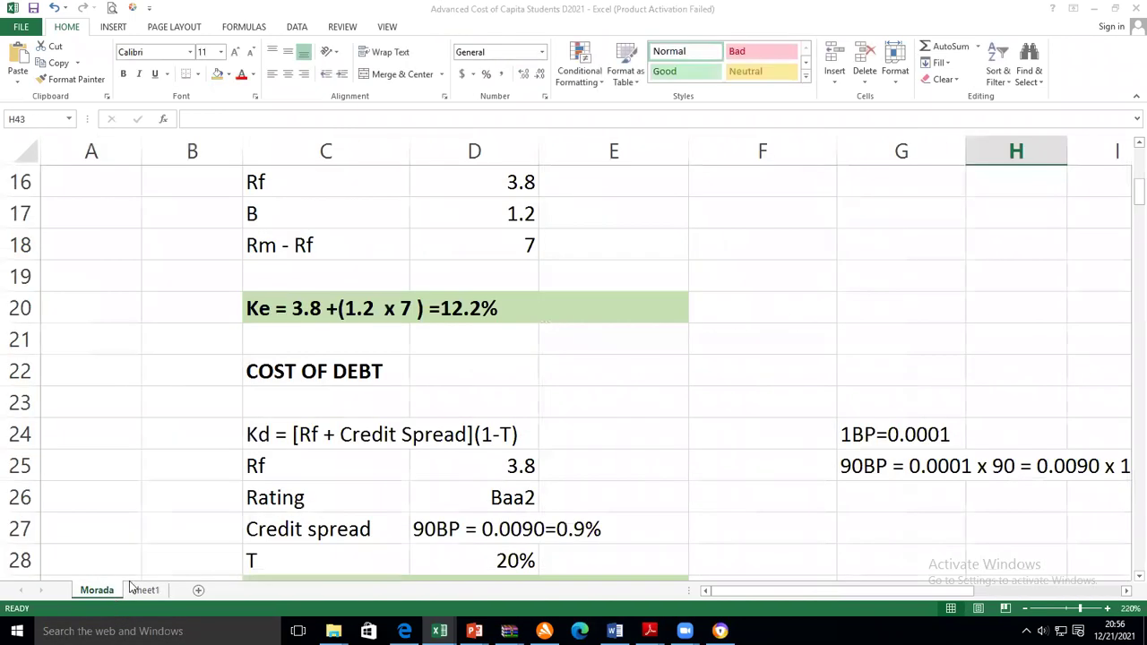
pyautogui.scroll(3, 465, 479)
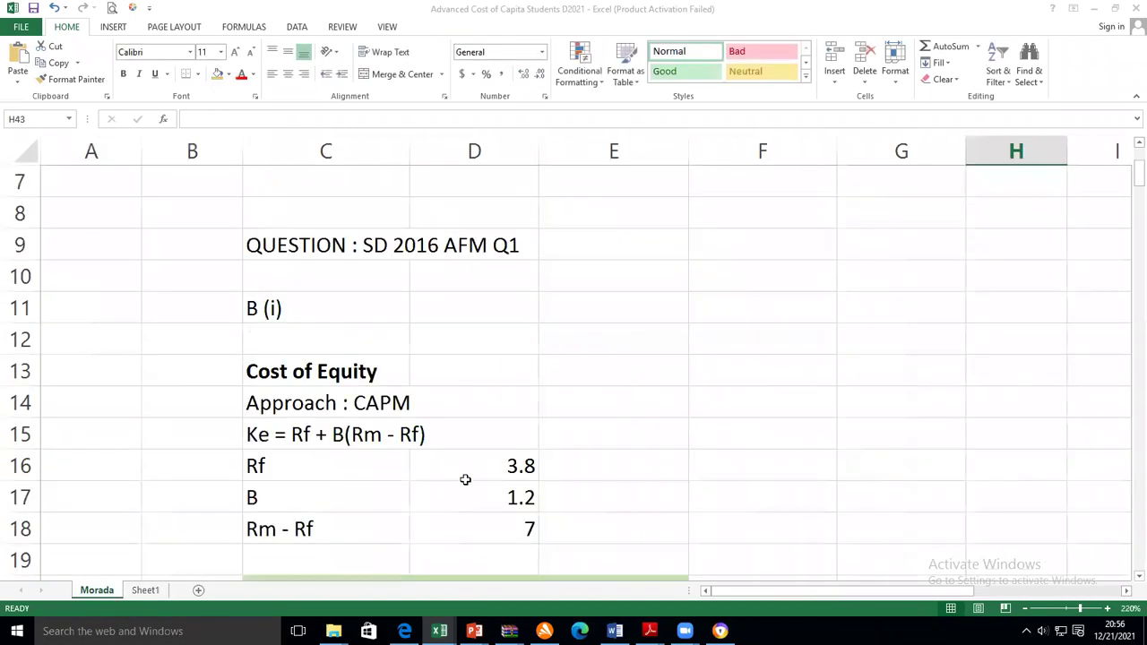
pyautogui.moveTo(254, 245); pyautogui.dragTo(544, 484)
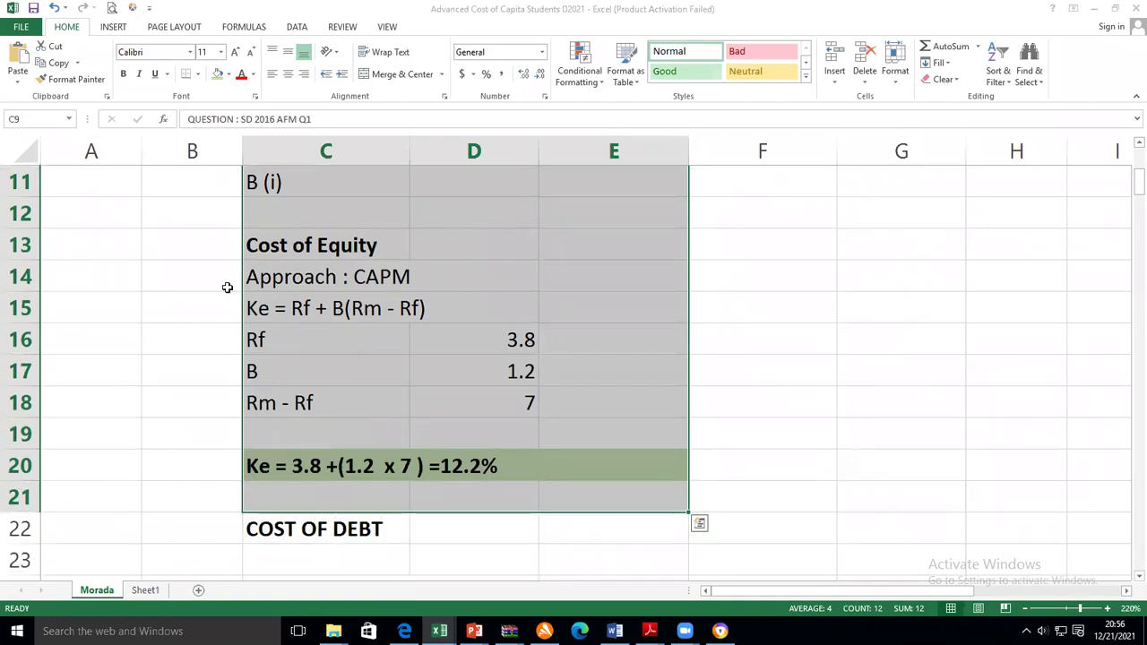
pyautogui.click(55, 62)
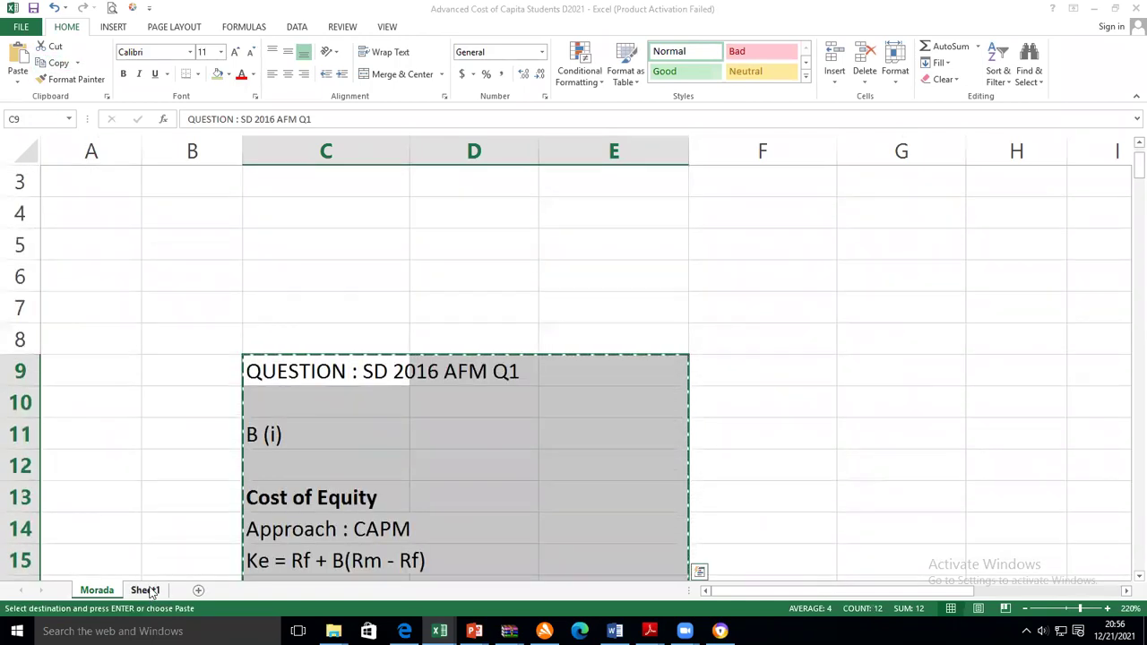
# Paste the copied cost of equity working at cell M2 of Sheet1, beside the clipping
pyautogui.click(146, 590)
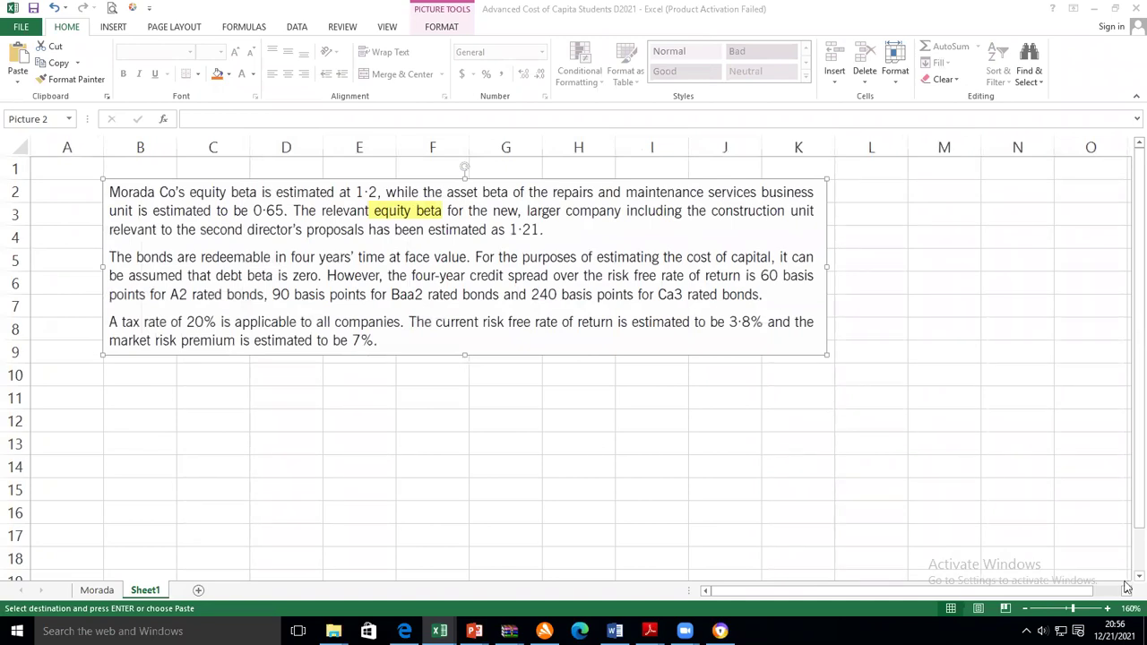
pyautogui.click(1127, 591)
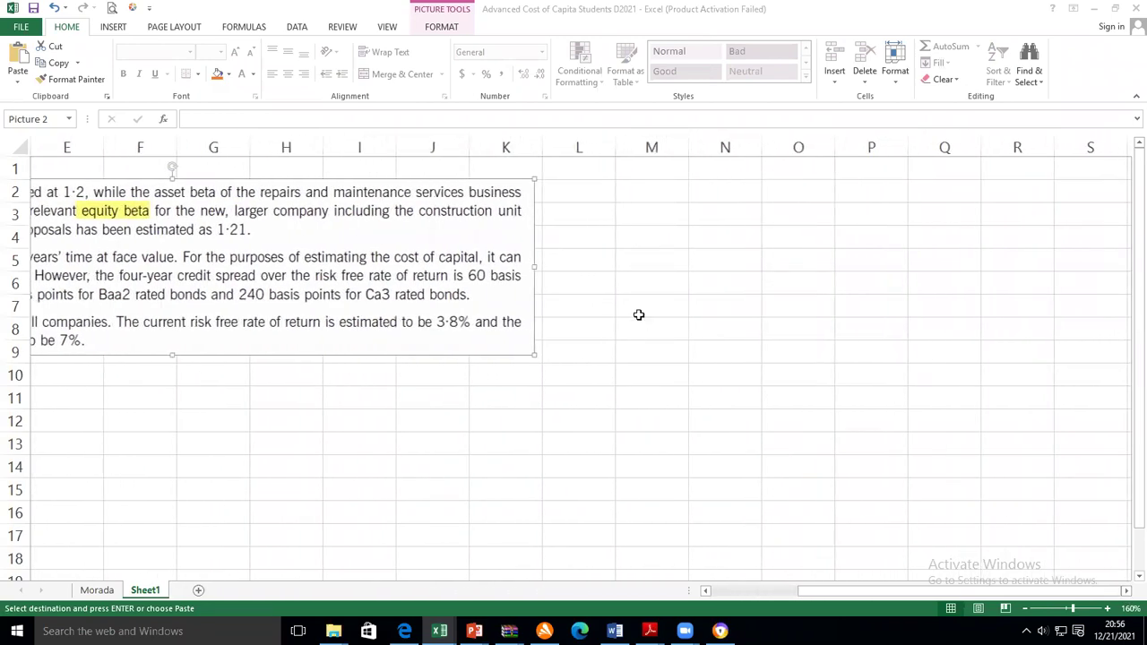
pyautogui.click(649, 202)
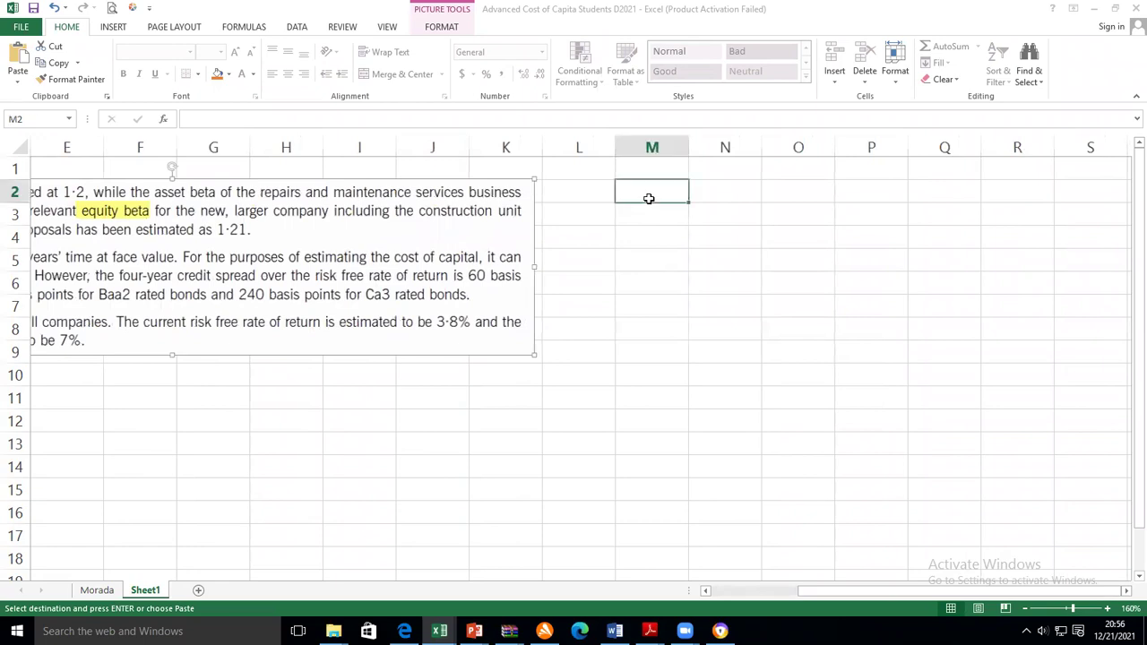
pyautogui.click(18, 54)
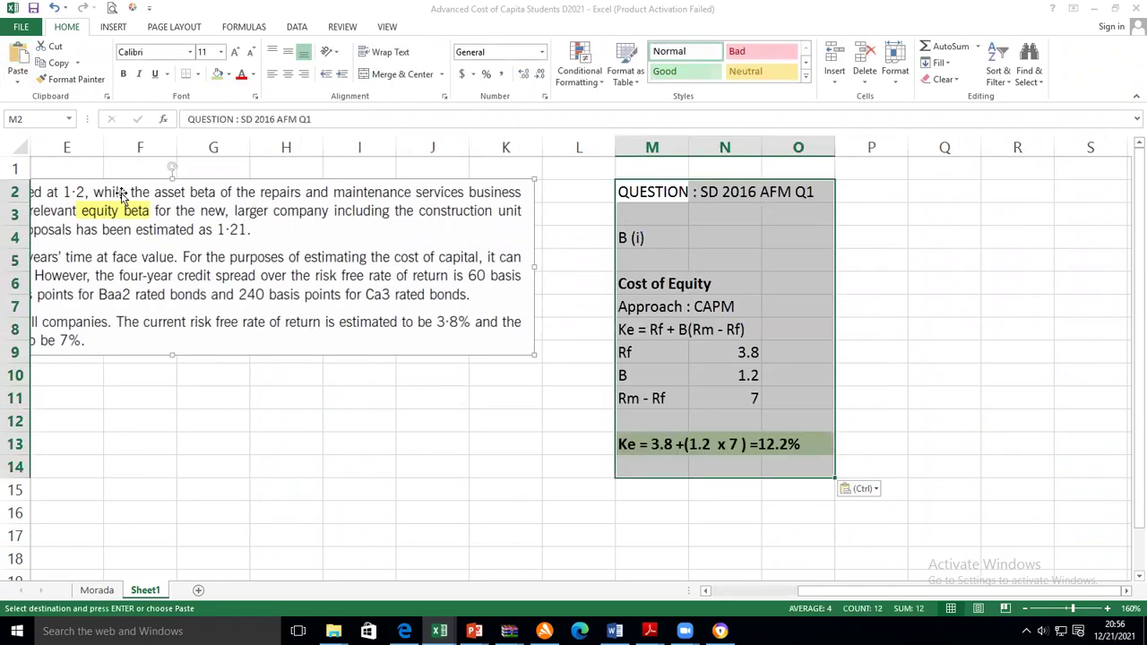
# Deselect the pasted range and widen column M to about two and a half times its original width
pyautogui.click(998, 338)
pyautogui.moveTo(689, 148); pyautogui.dragTo(765, 154)
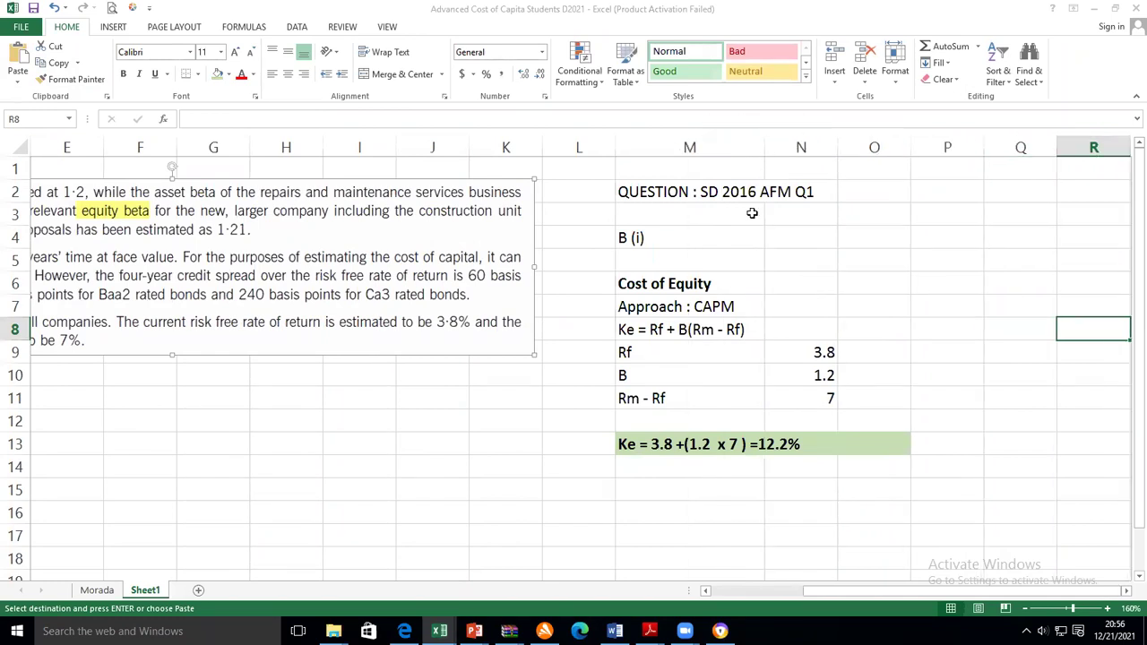
pyautogui.moveTo(765, 147); pyautogui.dragTo(801, 147)
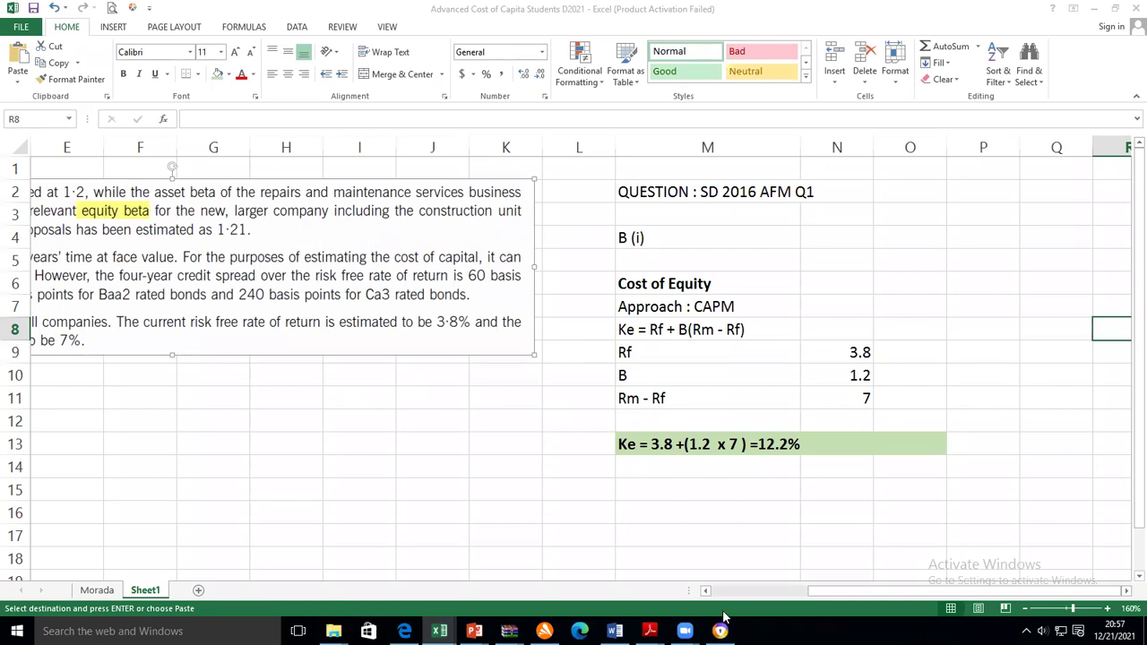
pyautogui.click(706, 592)
pyautogui.click(706, 592)
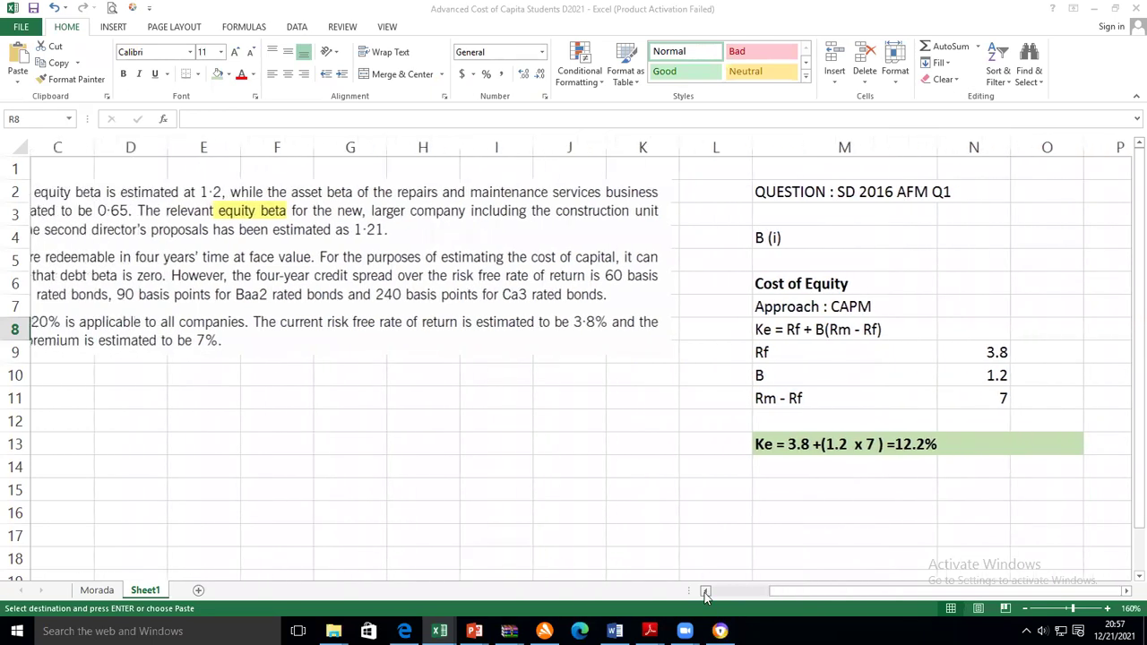
pyautogui.click(705, 591)
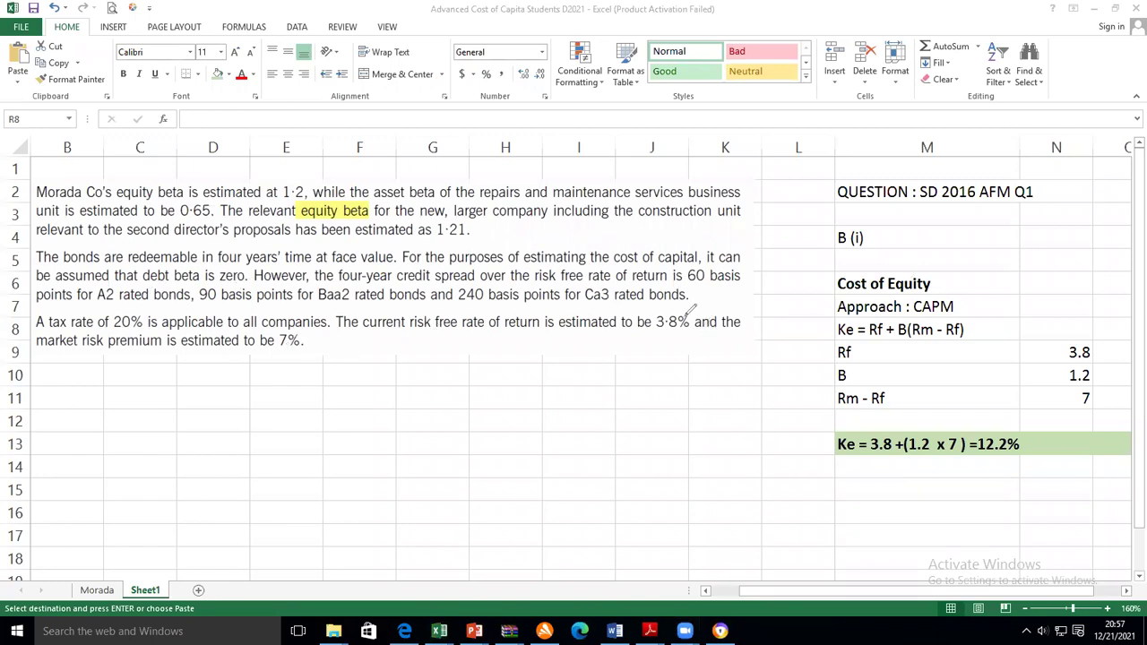
# Circle 3.8%, 1.2 and 7% in the clipping in red and tick the matching Rf, B and Rm - Rf values in column N
pyautogui.moveTo(677, 305)
pyautogui.mouseDown()
pyautogui.moveTo(652, 309)
pyautogui.moveTo(672, 341)
pyautogui.moveTo(694, 316)
pyautogui.moveTo(683, 309)
pyautogui.mouseUp()
pyautogui.moveTo(1095, 350); pyautogui.dragTo(1116, 328)
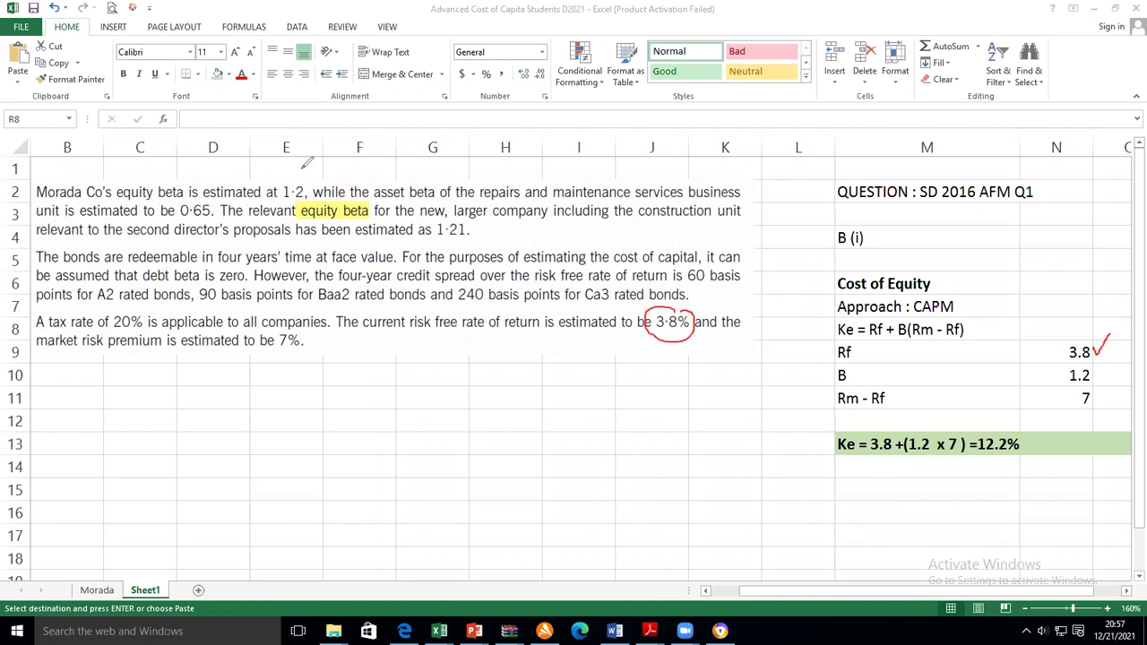
pyautogui.moveTo(292, 175)
pyautogui.mouseDown()
pyautogui.moveTo(319, 196)
pyautogui.moveTo(300, 175)
pyautogui.mouseUp()
pyautogui.moveTo(1097, 375); pyautogui.dragTo(1114, 362)
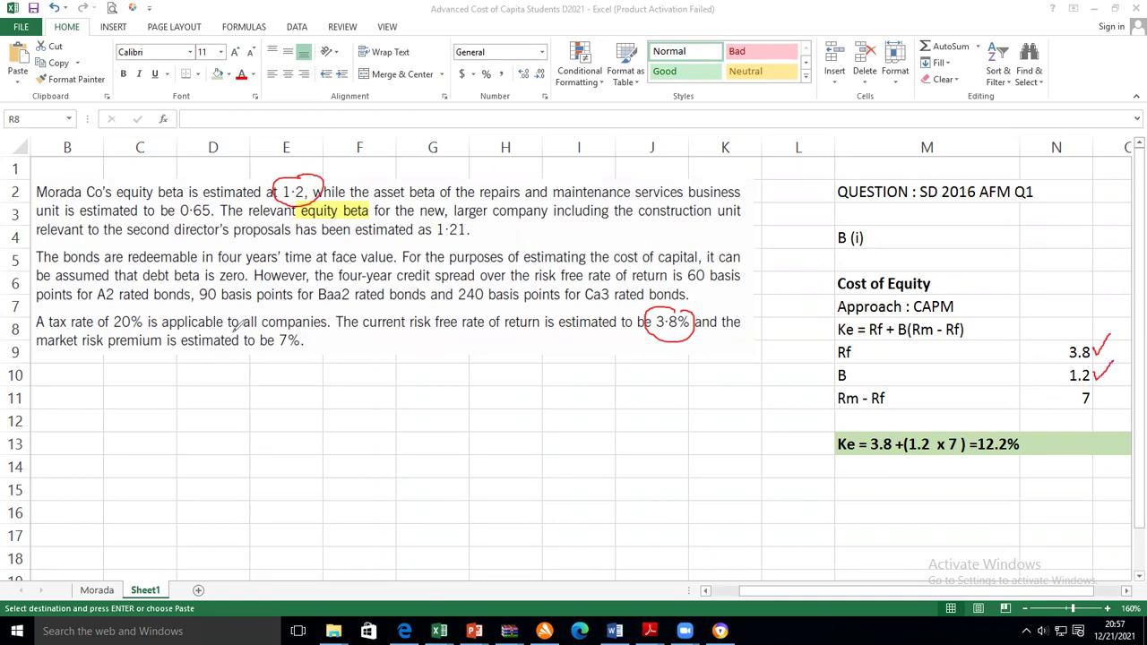
pyautogui.moveTo(269, 334)
pyautogui.mouseDown()
pyautogui.moveTo(278, 360)
pyautogui.moveTo(311, 334)
pyautogui.moveTo(289, 329)
pyautogui.mouseUp()
# Circle Ke, 12.2%, the CAPM approach and cell N8 in red, tick the formula and result, and outline the Ke calculation in row 13
pyautogui.moveTo(862, 432); pyautogui.dragTo(856, 428)
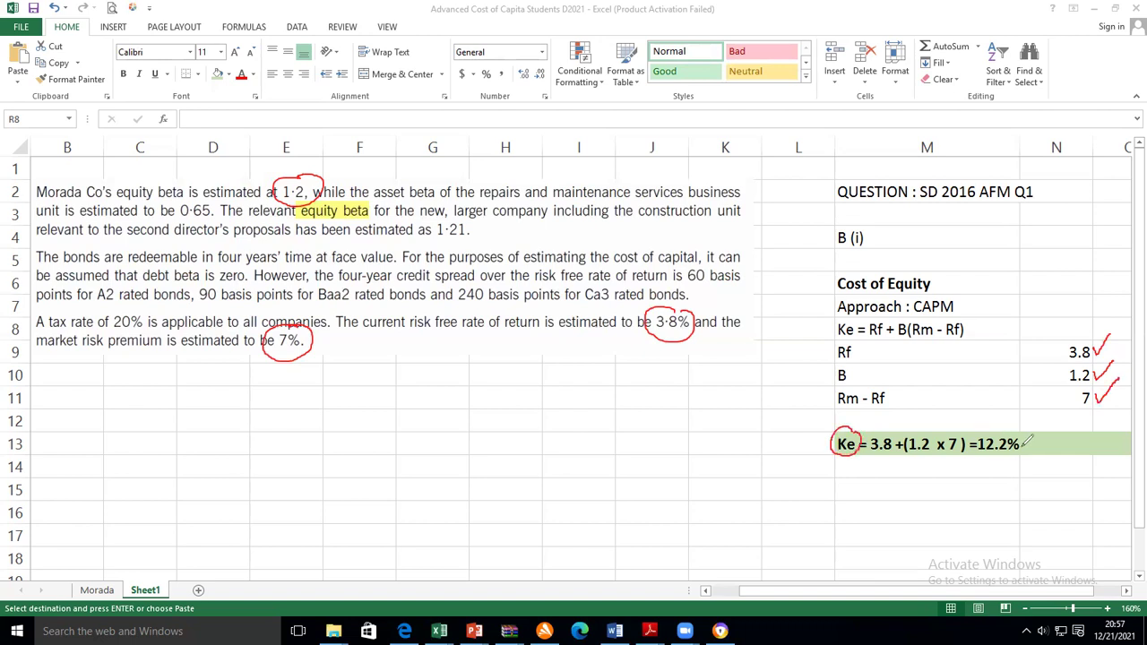
pyautogui.moveTo(1028, 441)
pyautogui.mouseDown()
pyautogui.moveTo(981, 453)
pyautogui.moveTo(991, 446)
pyautogui.mouseUp()
pyautogui.moveTo(884, 294)
pyautogui.mouseDown()
pyautogui.moveTo(838, 302)
pyautogui.moveTo(892, 316)
pyautogui.moveTo(959, 307)
pyautogui.moveTo(933, 285)
pyautogui.moveTo(896, 294)
pyautogui.mouseUp()
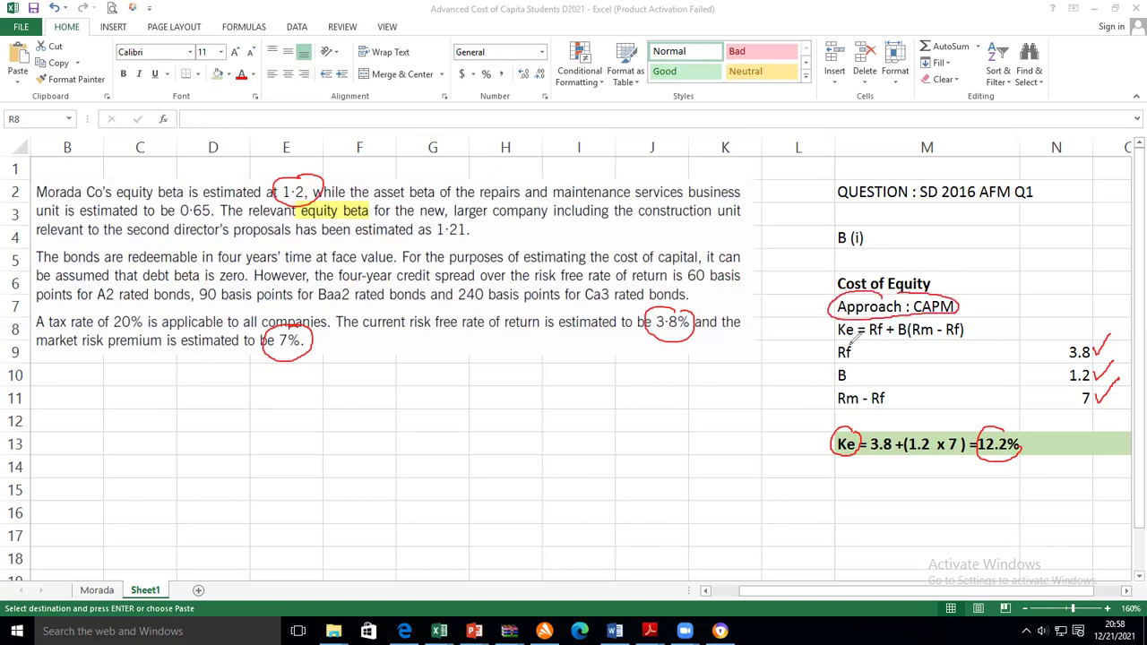
pyautogui.moveTo(974, 324); pyautogui.dragTo(995, 309)
pyautogui.moveTo(1059, 320)
pyautogui.mouseDown()
pyautogui.moveTo(1025, 317)
pyautogui.moveTo(1044, 336)
pyautogui.moveTo(1091, 328)
pyautogui.moveTo(1084, 310)
pyautogui.moveTo(1060, 315)
pyautogui.mouseUp()
pyautogui.moveTo(993, 424)
pyautogui.mouseDown()
pyautogui.moveTo(1003, 435)
pyautogui.moveTo(1016, 414)
pyautogui.mouseUp()
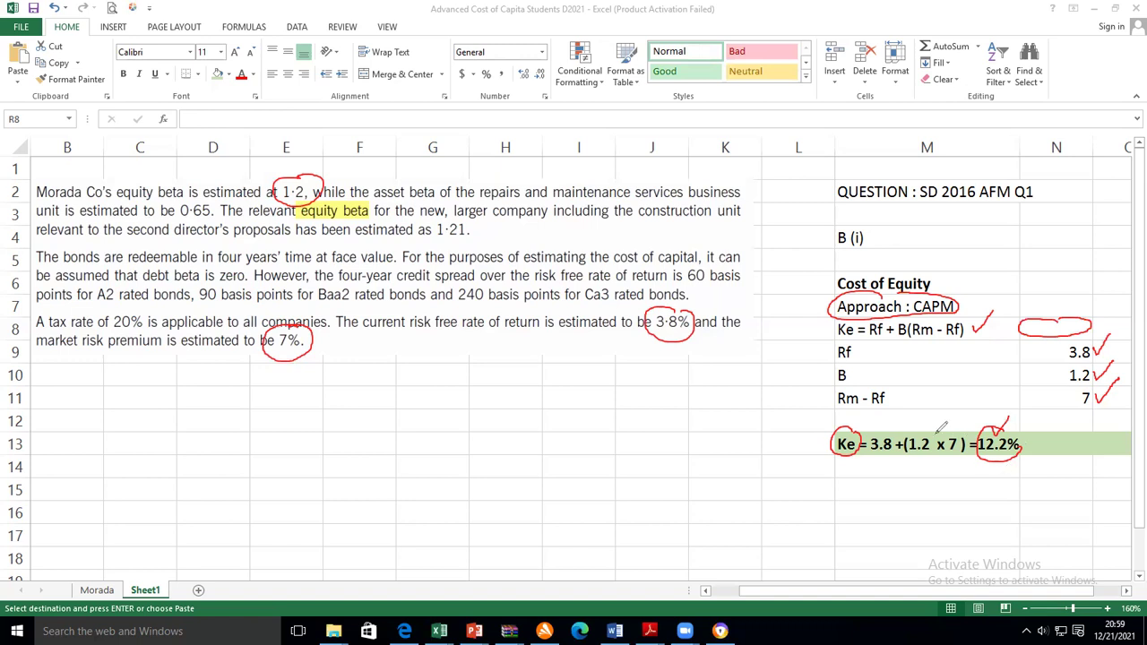
pyautogui.moveTo(898, 433)
pyautogui.mouseDown()
pyautogui.moveTo(843, 432)
pyautogui.moveTo(938, 461)
pyautogui.moveTo(1016, 436)
pyautogui.moveTo(988, 413)
pyautogui.mouseUp()
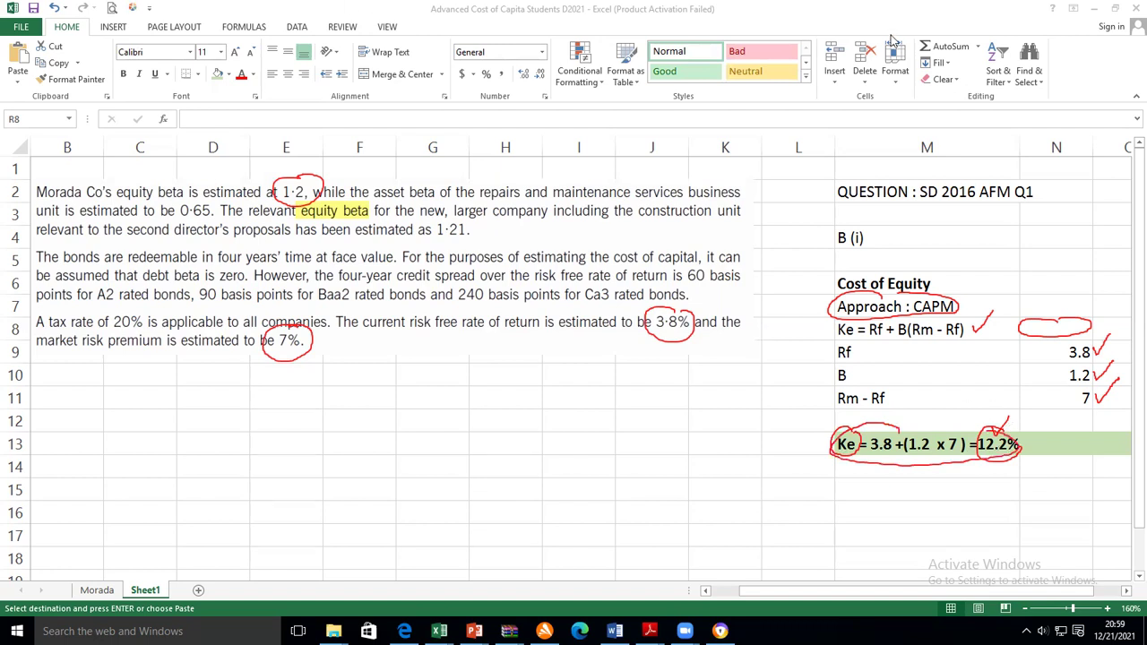
# Enter the formula =3.8+(1.2*7) in cell N8, beside the CAPM formula
pyautogui.click(1031, 333)
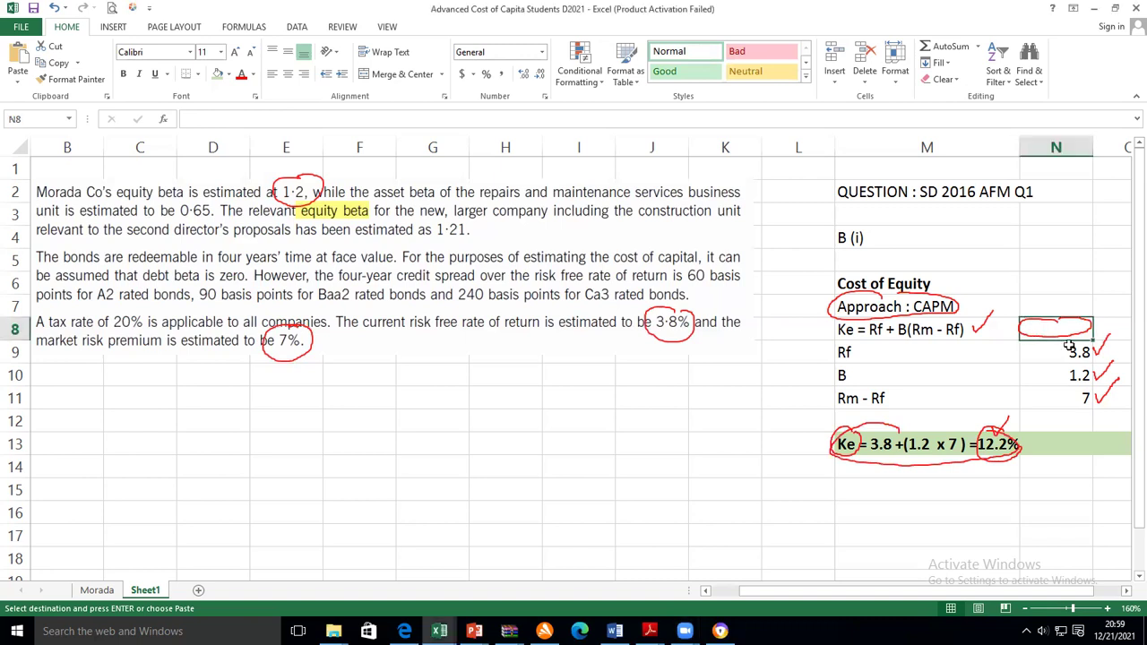
pyautogui.write('=')
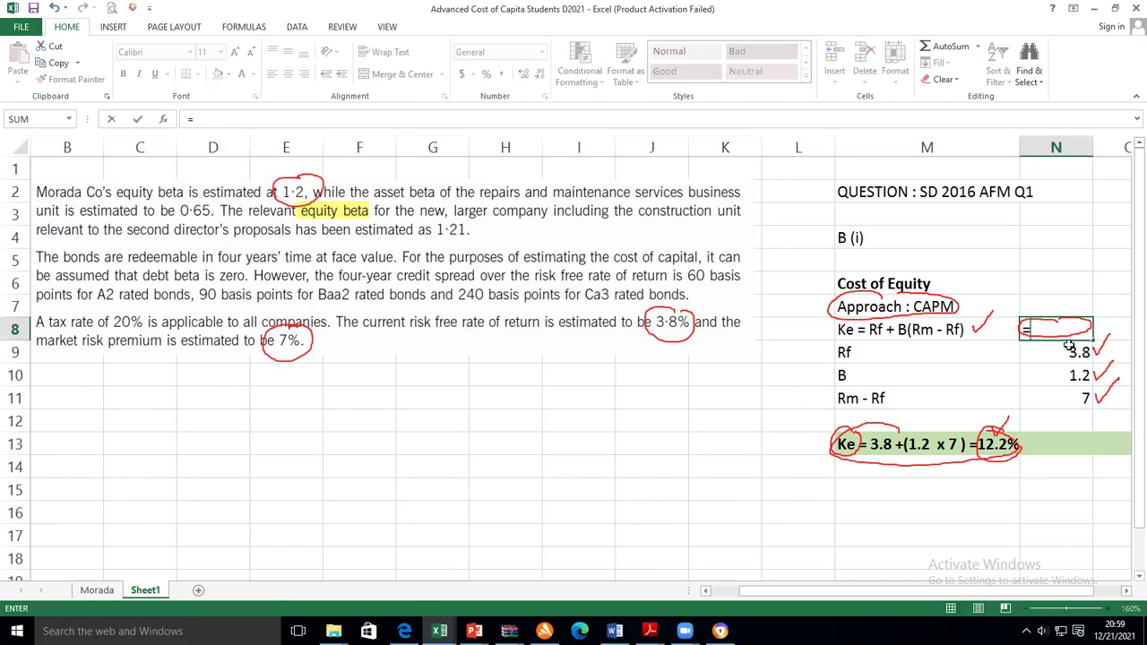
pyautogui.write('3.8+(')
pyautogui.write('12.')
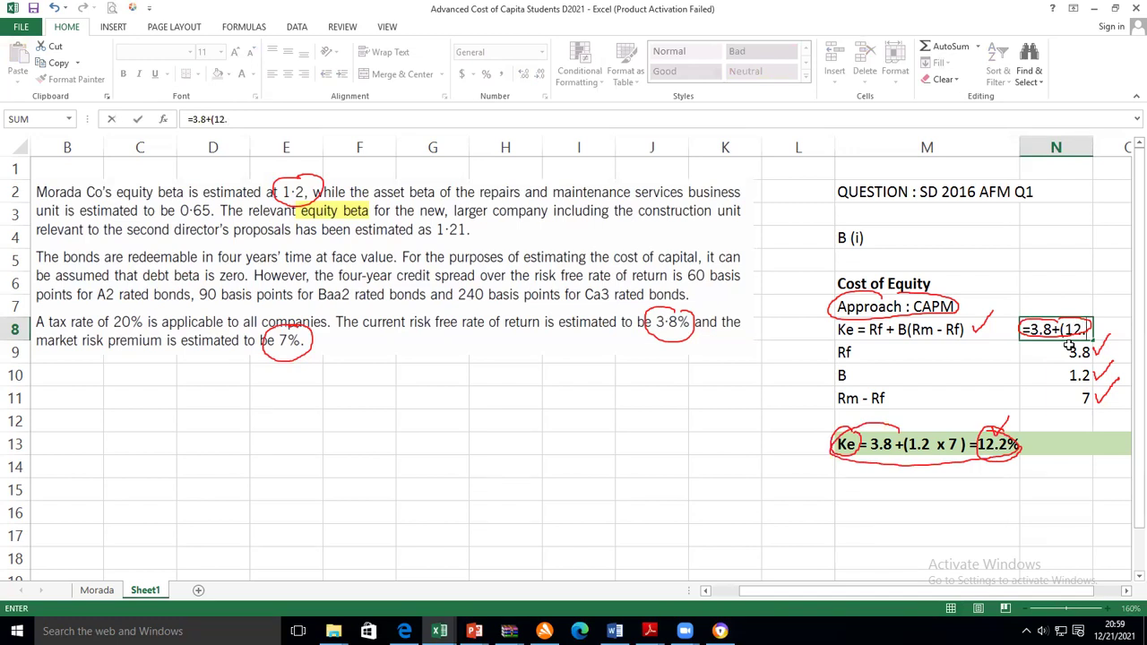
pyautogui.press('BackSpace')
pyautogui.write('.2*7)')
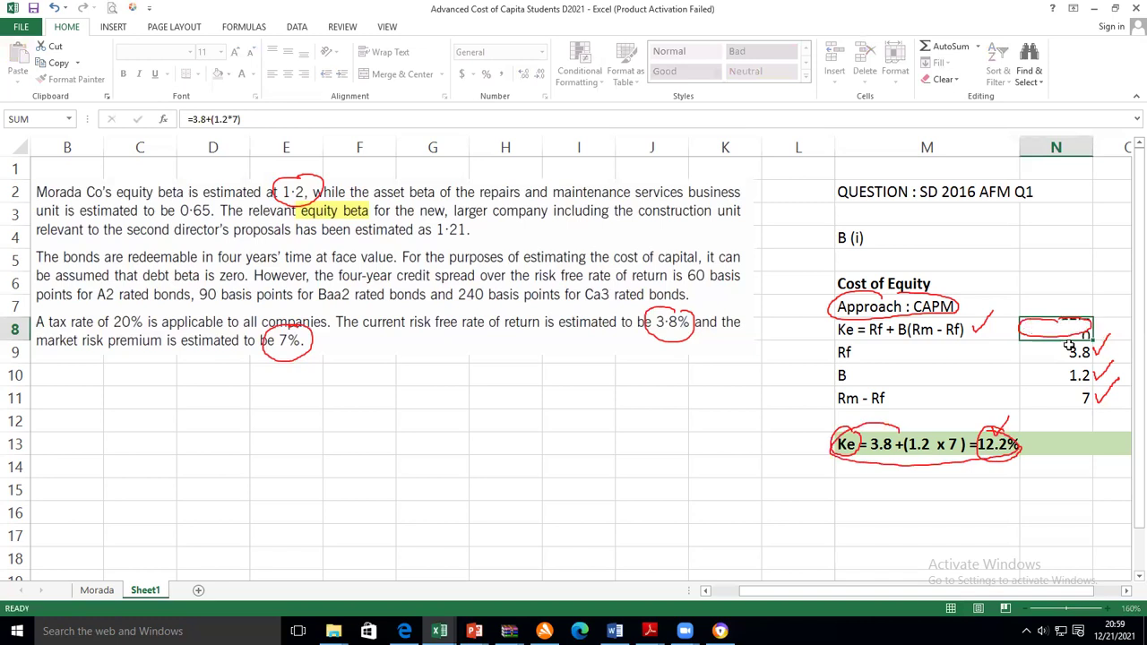
pyautogui.press('Return')
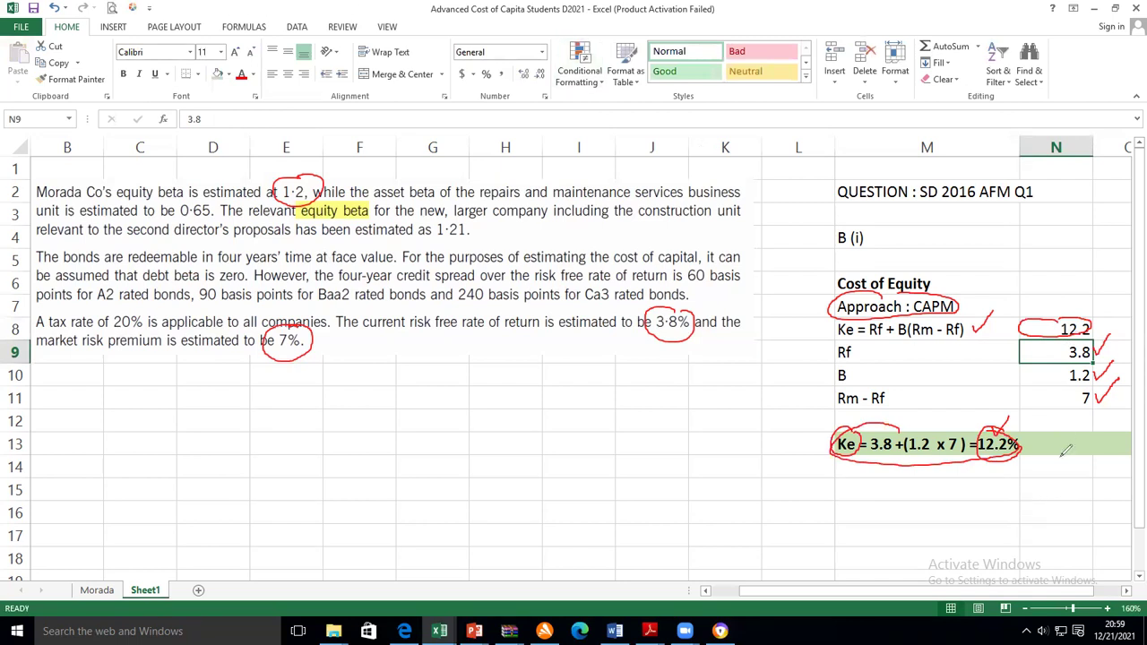
# Clear all red annotations from the screen and select cell N8 to show its formula
pyautogui.press('e')
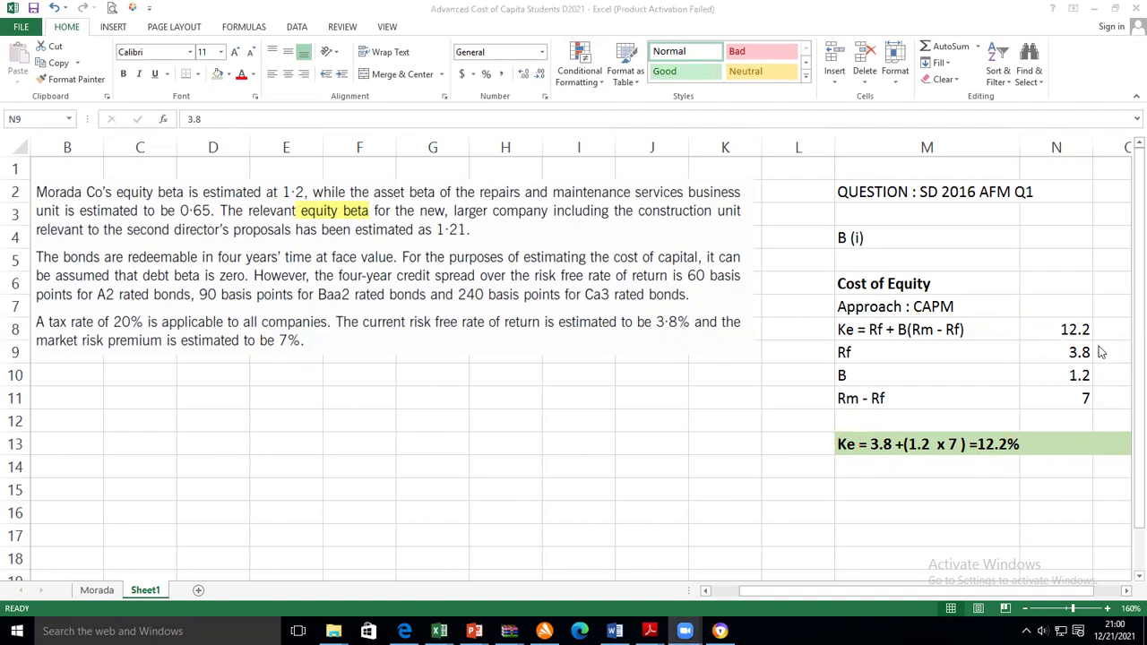
pyautogui.click(1065, 330)
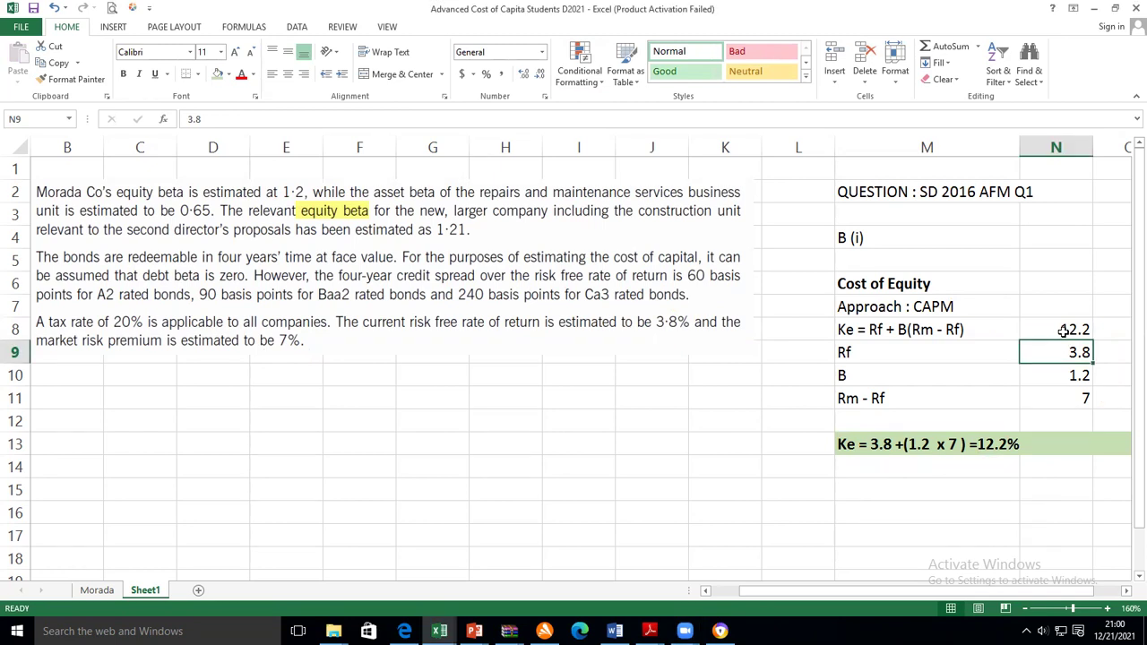
pyautogui.click(1065, 330)
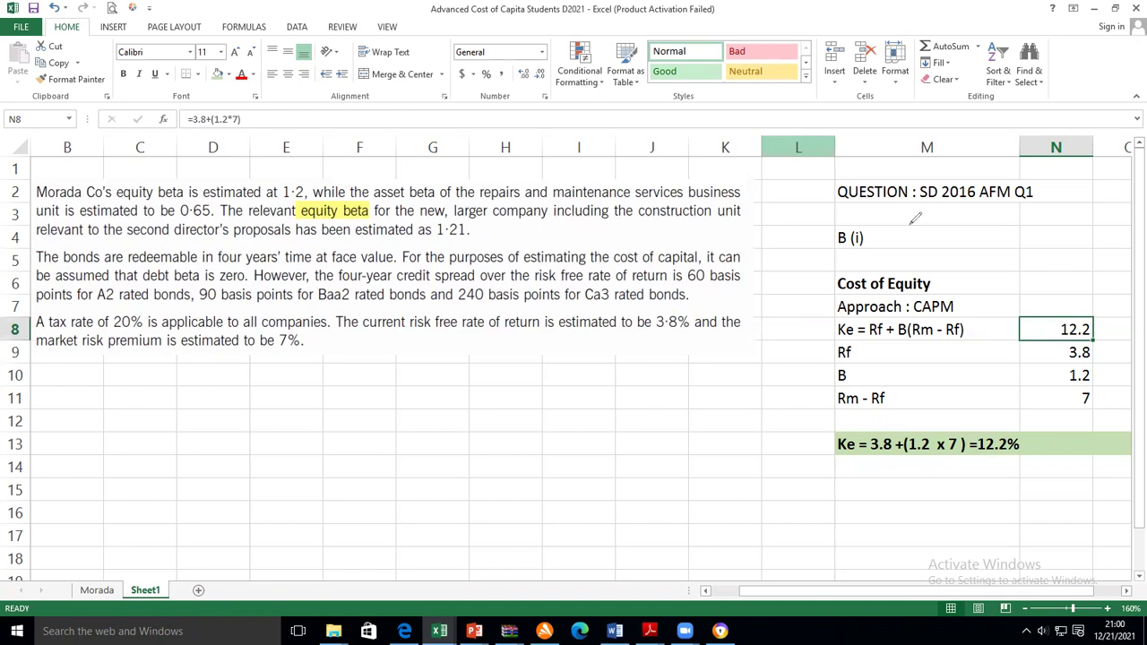
pyautogui.click(926, 249)
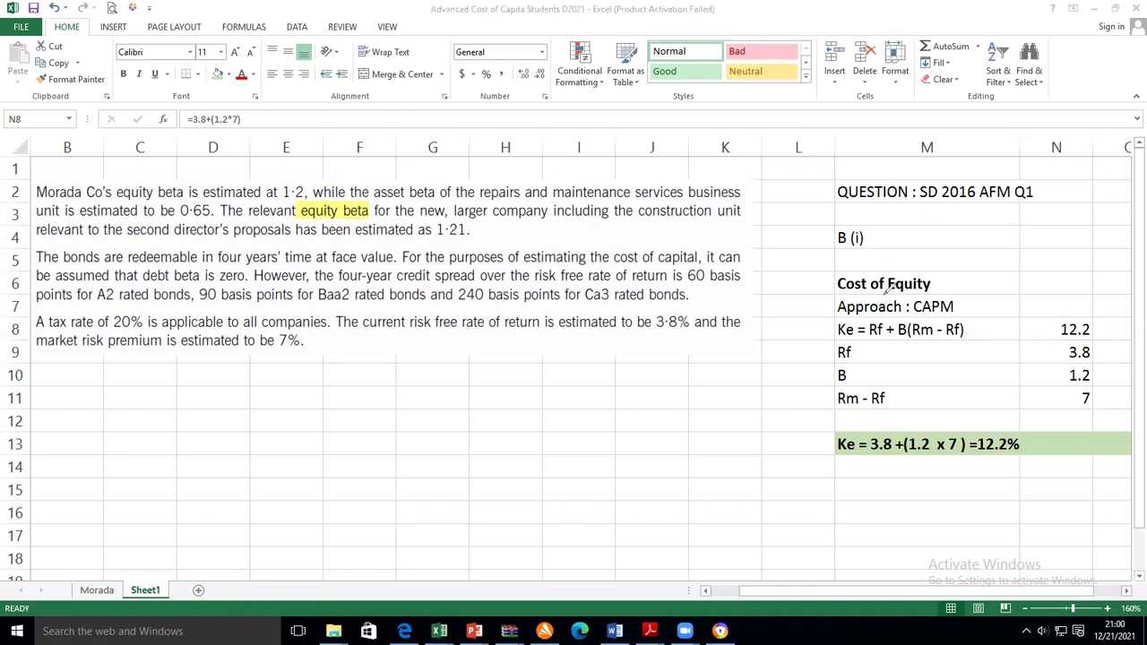
# Strike through the CAPM approach and row 13 Ke lines in red, tick the three inputs and the formula, and circle 12.2 in N8
pyautogui.moveTo(838, 311); pyautogui.dragTo(953, 304)
pyautogui.moveTo(838, 445); pyautogui.dragTo(1004, 437)
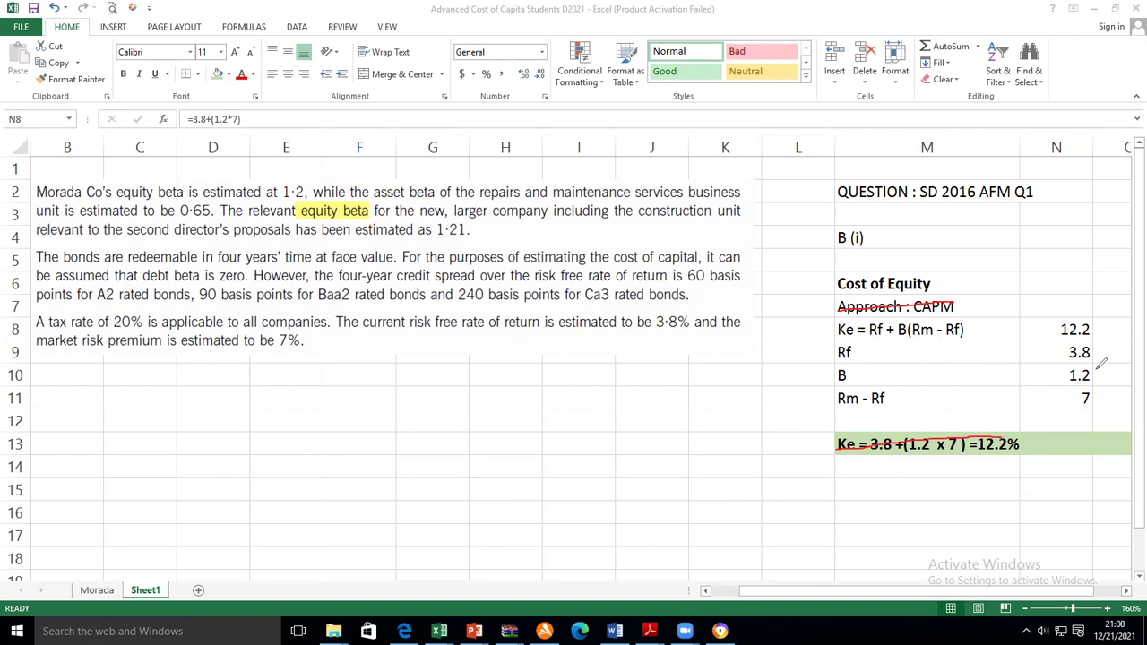
pyautogui.moveTo(1095, 352)
pyautogui.mouseDown()
pyautogui.moveTo(1110, 345)
pyautogui.moveTo(1101, 394)
pyautogui.moveTo(1115, 381)
pyautogui.mouseUp()
pyautogui.moveTo(1089, 315)
pyautogui.mouseDown()
pyautogui.moveTo(1057, 314)
pyautogui.moveTo(1076, 346)
pyautogui.moveTo(1096, 311)
pyautogui.mouseUp()
pyautogui.moveTo(1012, 326); pyautogui.dragTo(1037, 291)
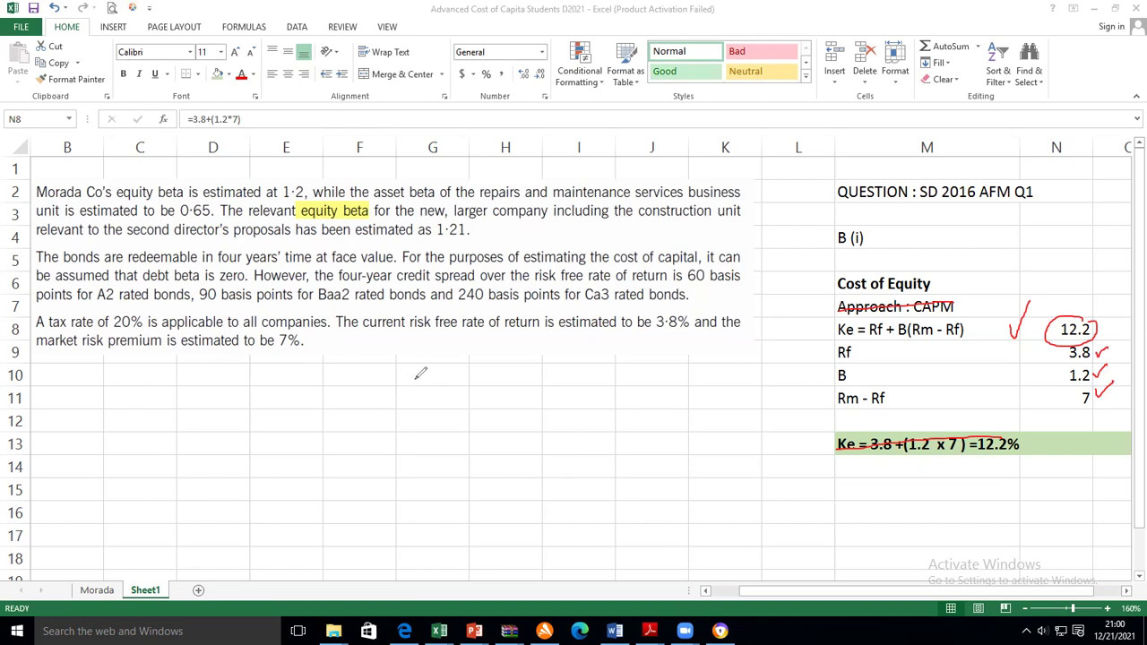
# Handwrite "CAPM" with a circle around it and "Current Situation" in red below the clipping
pyautogui.moveTo(432, 369)
pyautogui.mouseDown()
pyautogui.moveTo(428, 383)
pyautogui.moveTo(451, 381)
pyautogui.moveTo(455, 366)
pyautogui.moveTo(478, 380)
pyautogui.moveTo(441, 400)
pyautogui.moveTo(489, 359)
pyautogui.moveTo(478, 351)
pyautogui.mouseUp()
pyautogui.moveTo(549, 375)
pyautogui.mouseDown()
pyautogui.moveTo(544, 403)
pyautogui.moveTo(596, 387)
pyautogui.moveTo(617, 400)
pyautogui.moveTo(618, 368)
pyautogui.moveTo(624, 387)
pyautogui.moveTo(655, 401)
pyautogui.moveTo(708, 385)
pyautogui.moveTo(726, 394)
pyautogui.moveTo(716, 404)
pyautogui.moveTo(734, 405)
pyautogui.mouseUp()
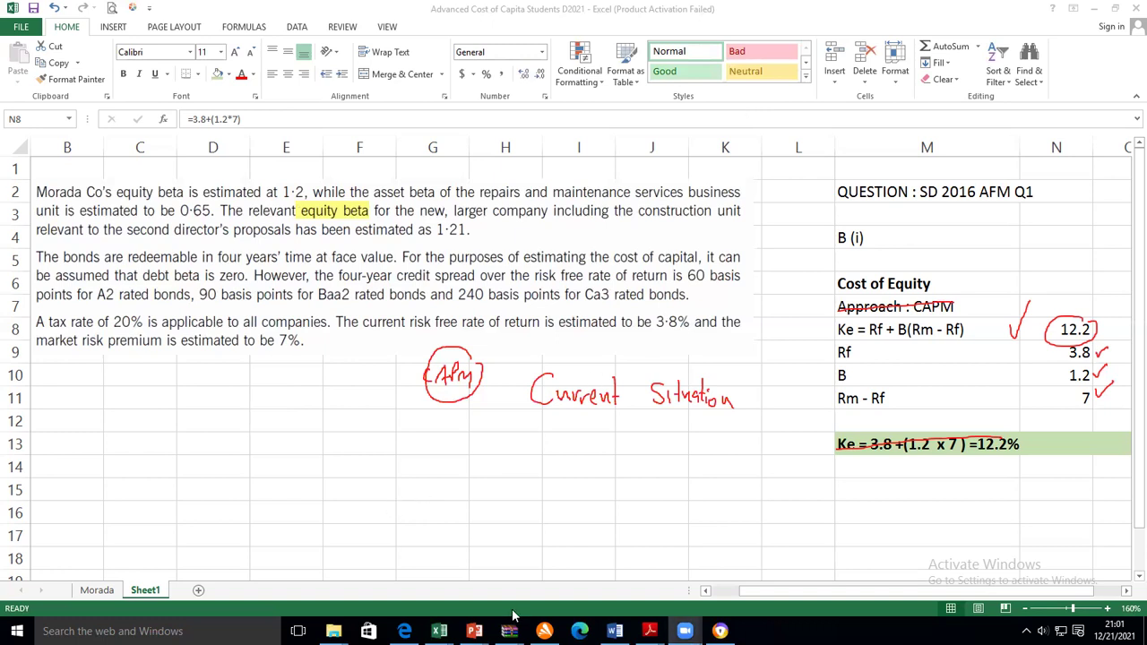
# Switch to the sd16_hybrid_p4_q[2].pdf exam paper in Adobe Reader and clear all red annotations from the screen
pyautogui.moveTo(649, 627)
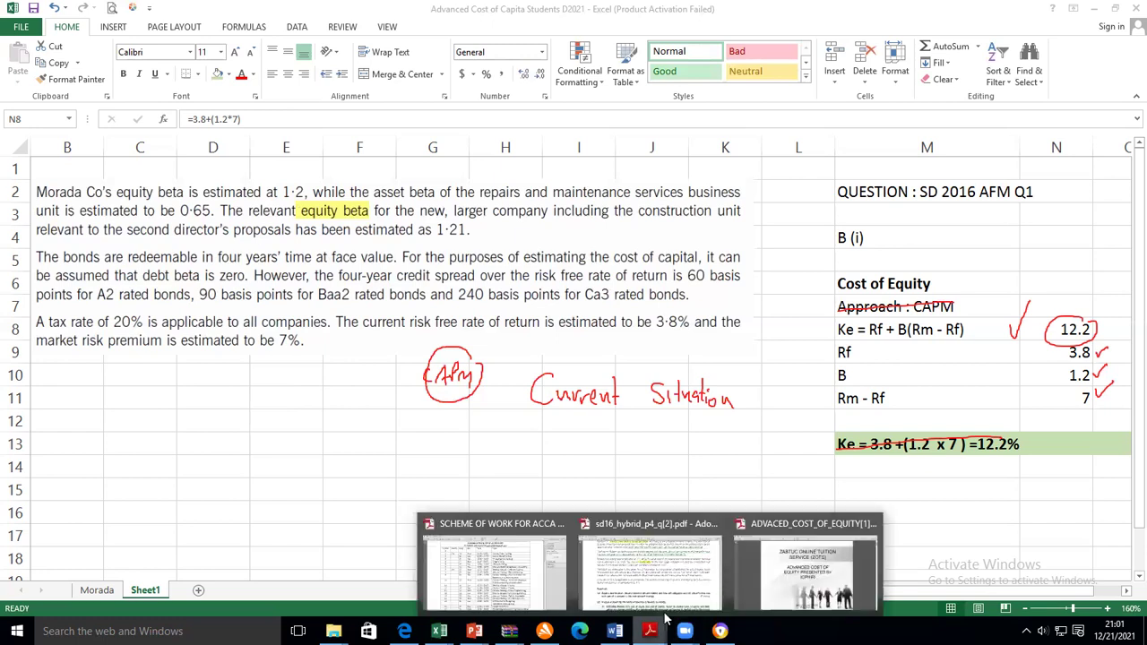
pyautogui.click(662, 598)
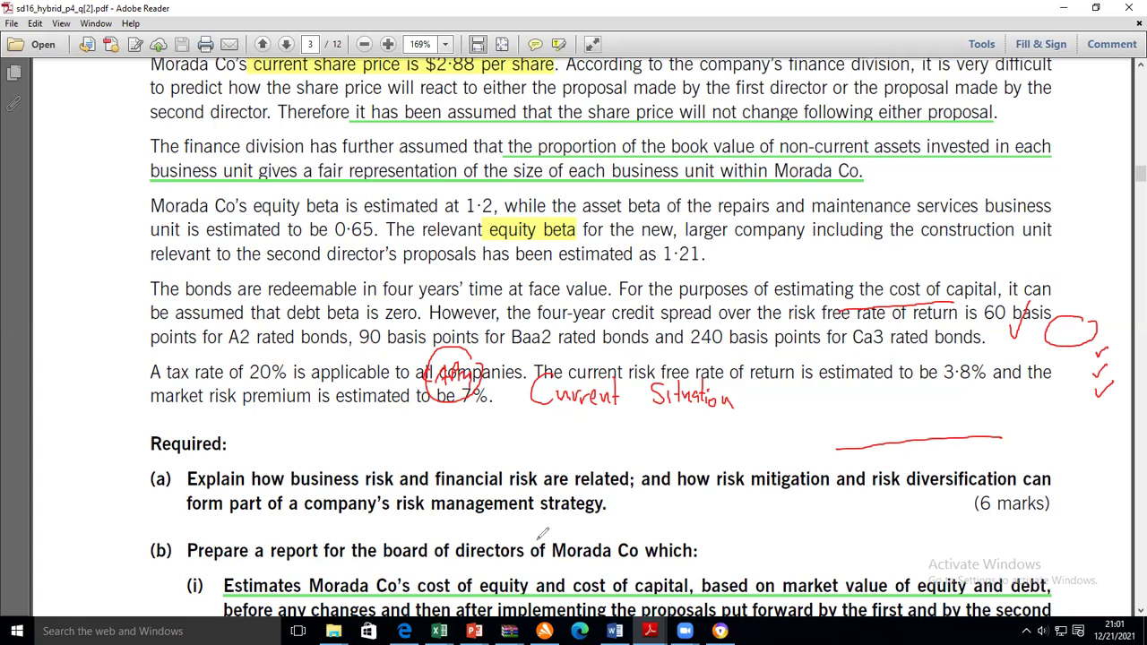
pyautogui.press('Escape')
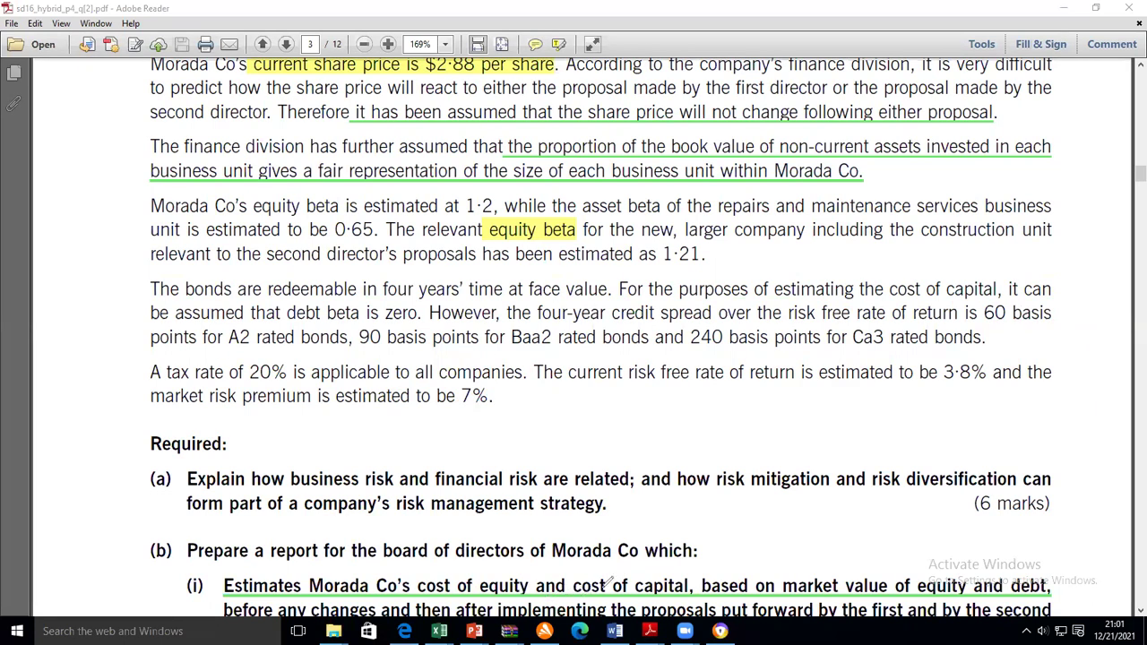
# Circle "cost of capital" in requirement (b)(i) in red with a line to a handwritten "WACC", and circle "cost of equity"
pyautogui.moveTo(603, 579)
pyautogui.mouseDown()
pyautogui.moveTo(570, 587)
pyautogui.moveTo(644, 599)
pyautogui.moveTo(696, 585)
pyautogui.moveTo(625, 567)
pyautogui.moveTo(678, 527)
pyautogui.moveTo(696, 529)
pyautogui.moveTo(707, 509)
pyautogui.moveTo(742, 527)
pyautogui.mouseUp()
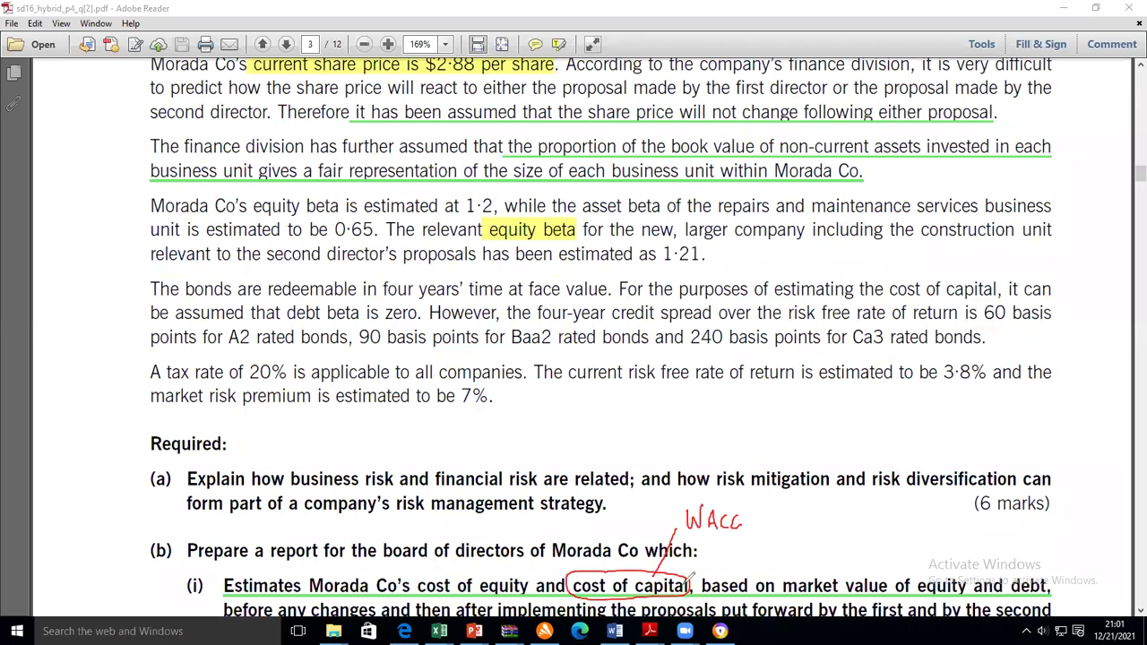
pyautogui.moveTo(438, 563)
pyautogui.mouseDown()
pyautogui.moveTo(468, 597)
pyautogui.moveTo(533, 572)
pyautogui.moveTo(472, 562)
pyautogui.mouseUp()
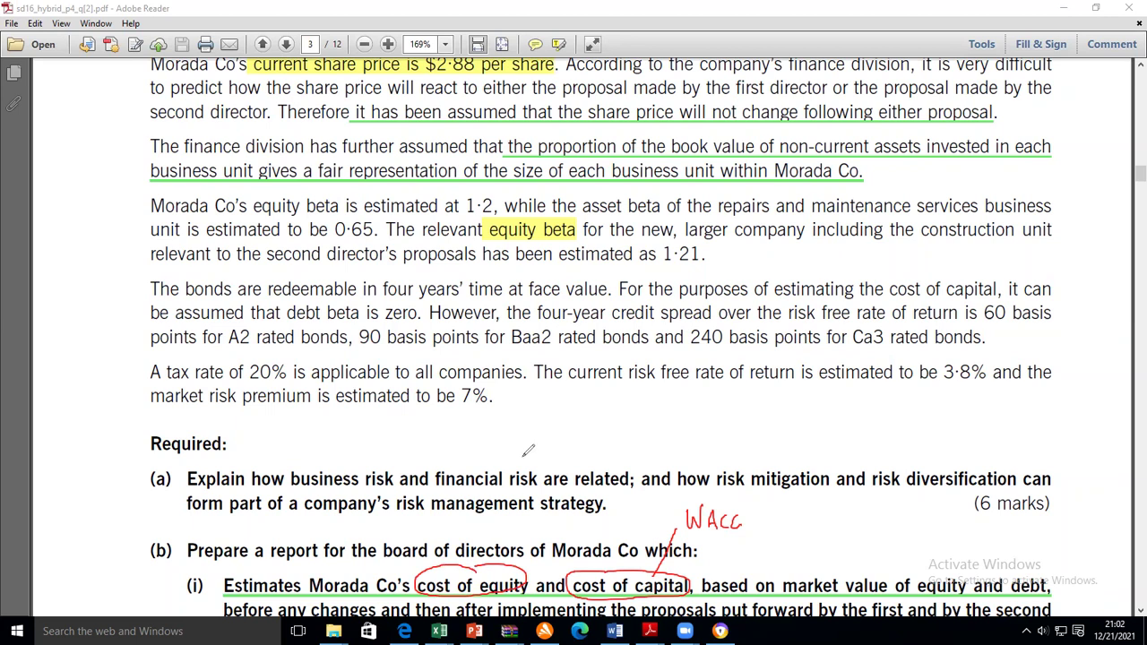
# Handwrite "ke" with a tick, a circled "kd" and a circled "Calculate kd" in red above the Required section
pyautogui.moveTo(526, 416)
pyautogui.mouseDown()
pyautogui.moveTo(525, 440)
pyautogui.moveTo(563, 433)
pyautogui.moveTo(580, 401)
pyautogui.moveTo(642, 434)
pyautogui.moveTo(674, 434)
pyautogui.mouseUp()
pyautogui.moveTo(668, 385)
pyautogui.mouseDown()
pyautogui.moveTo(641, 436)
pyautogui.moveTo(668, 443)
pyautogui.mouseUp()
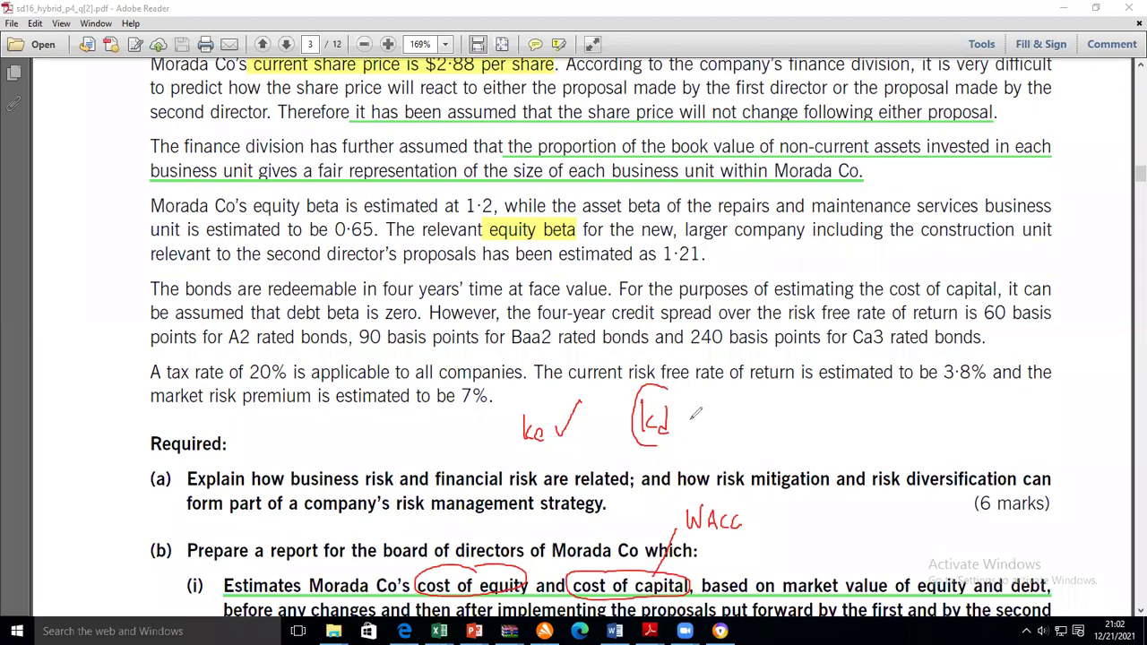
pyautogui.moveTo(730, 403); pyautogui.dragTo(722, 428)
pyautogui.moveTo(744, 414); pyautogui.dragTo(749, 429)
pyautogui.moveTo(753, 400)
pyautogui.mouseDown()
pyautogui.moveTo(773, 421)
pyautogui.moveTo(805, 425)
pyautogui.mouseUp()
pyautogui.moveTo(811, 400)
pyautogui.mouseDown()
pyautogui.moveTo(812, 427)
pyautogui.moveTo(887, 438)
pyautogui.mouseUp()
pyautogui.moveTo(892, 395)
pyautogui.mouseDown()
pyautogui.moveTo(862, 371)
pyautogui.moveTo(717, 378)
pyautogui.moveTo(785, 452)
pyautogui.moveTo(927, 406)
pyautogui.moveTo(895, 400)
pyautogui.mouseUp()
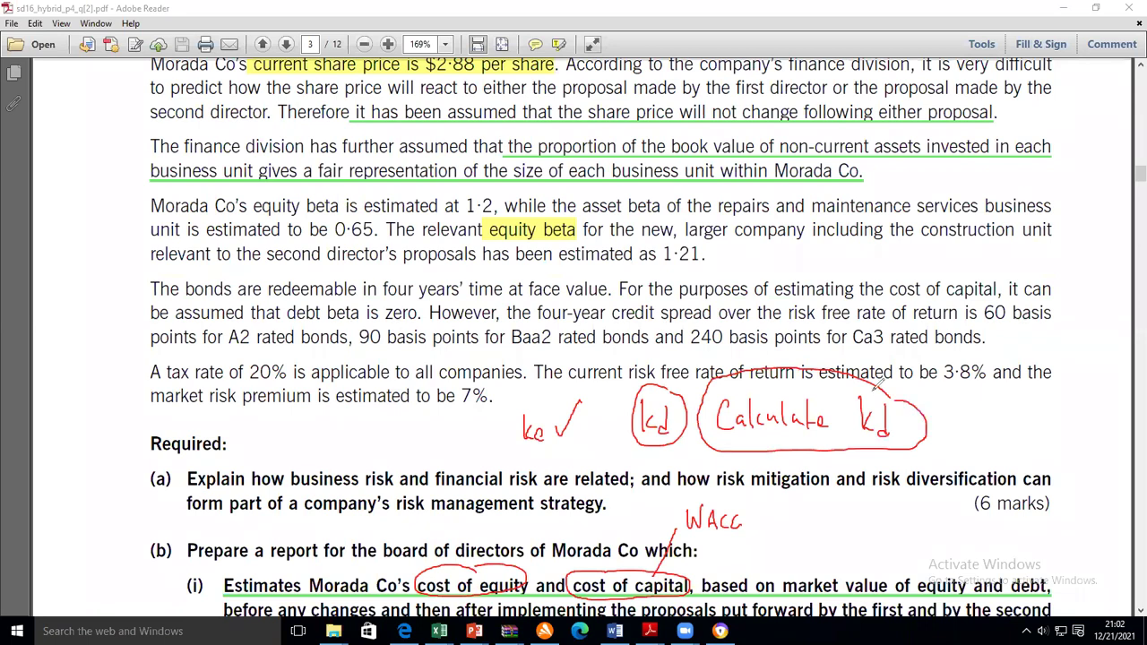